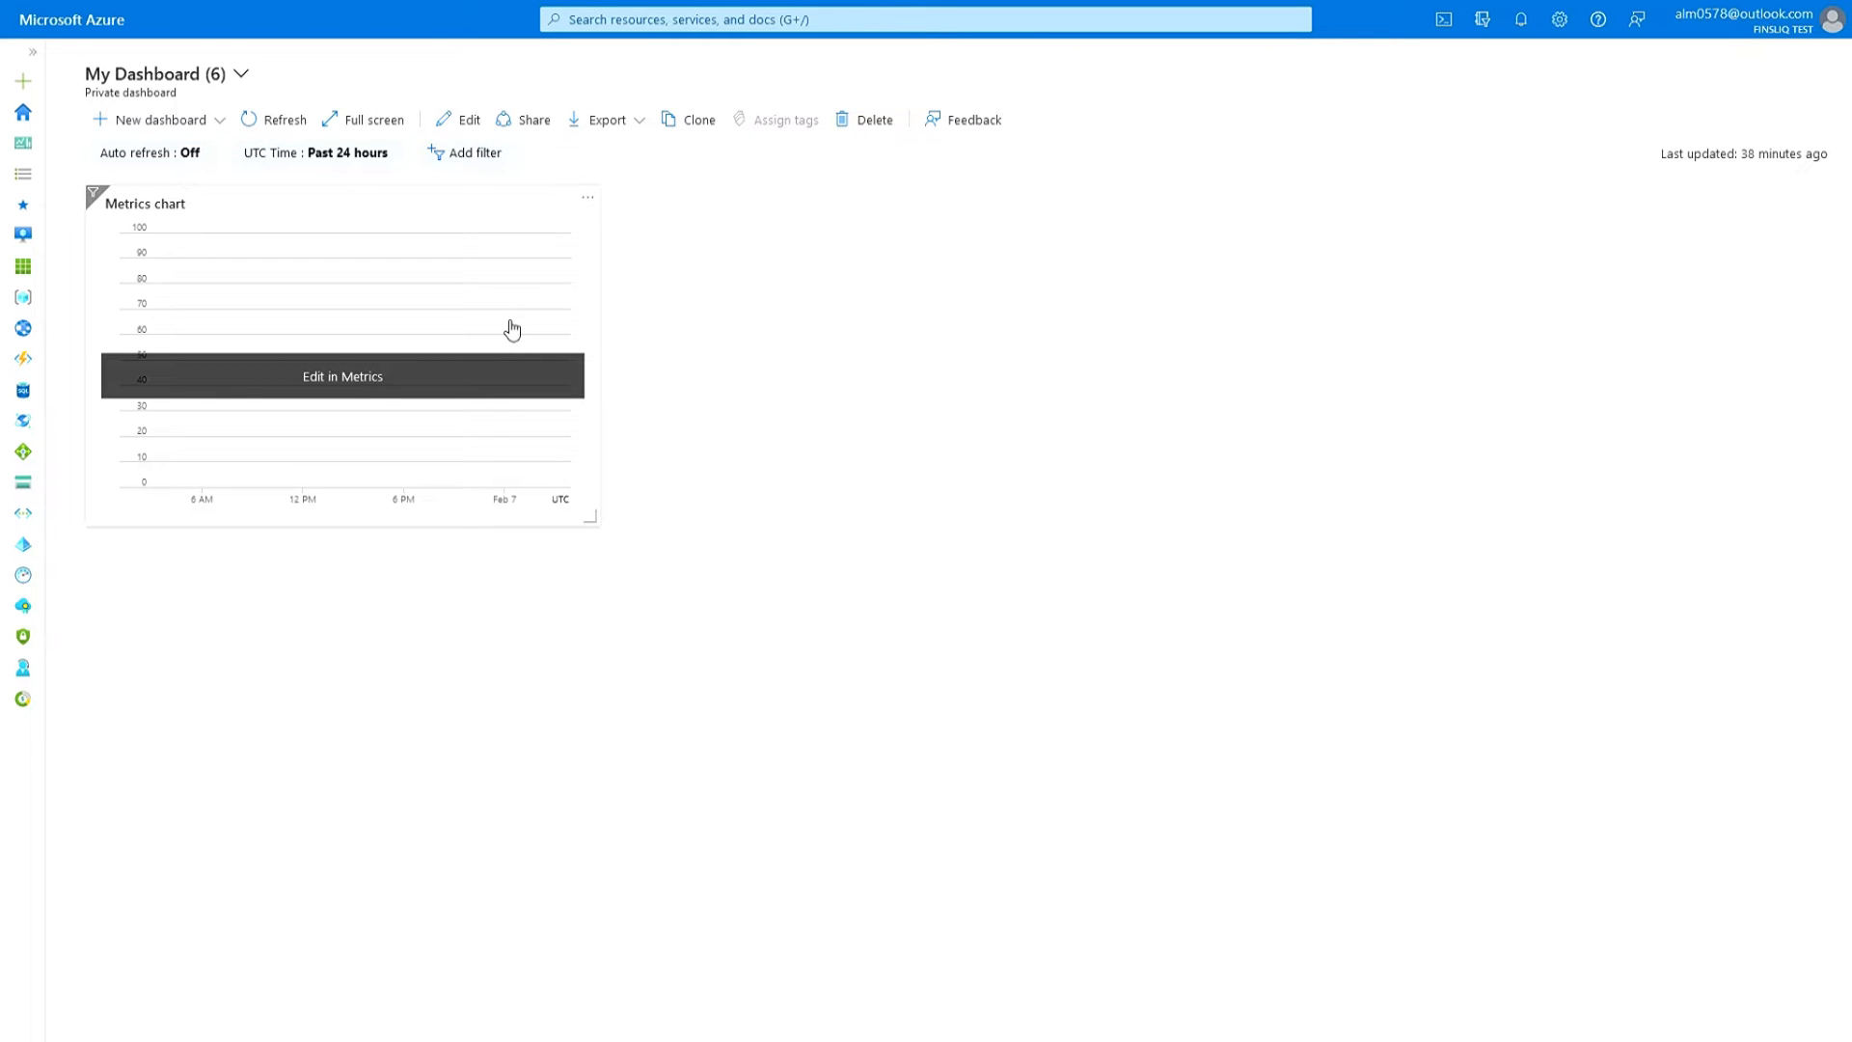
- Find the Azure SQL service and start creating a SQL managed instance with the Single instance resource type
left_click(663, 21)
type("azure sql")
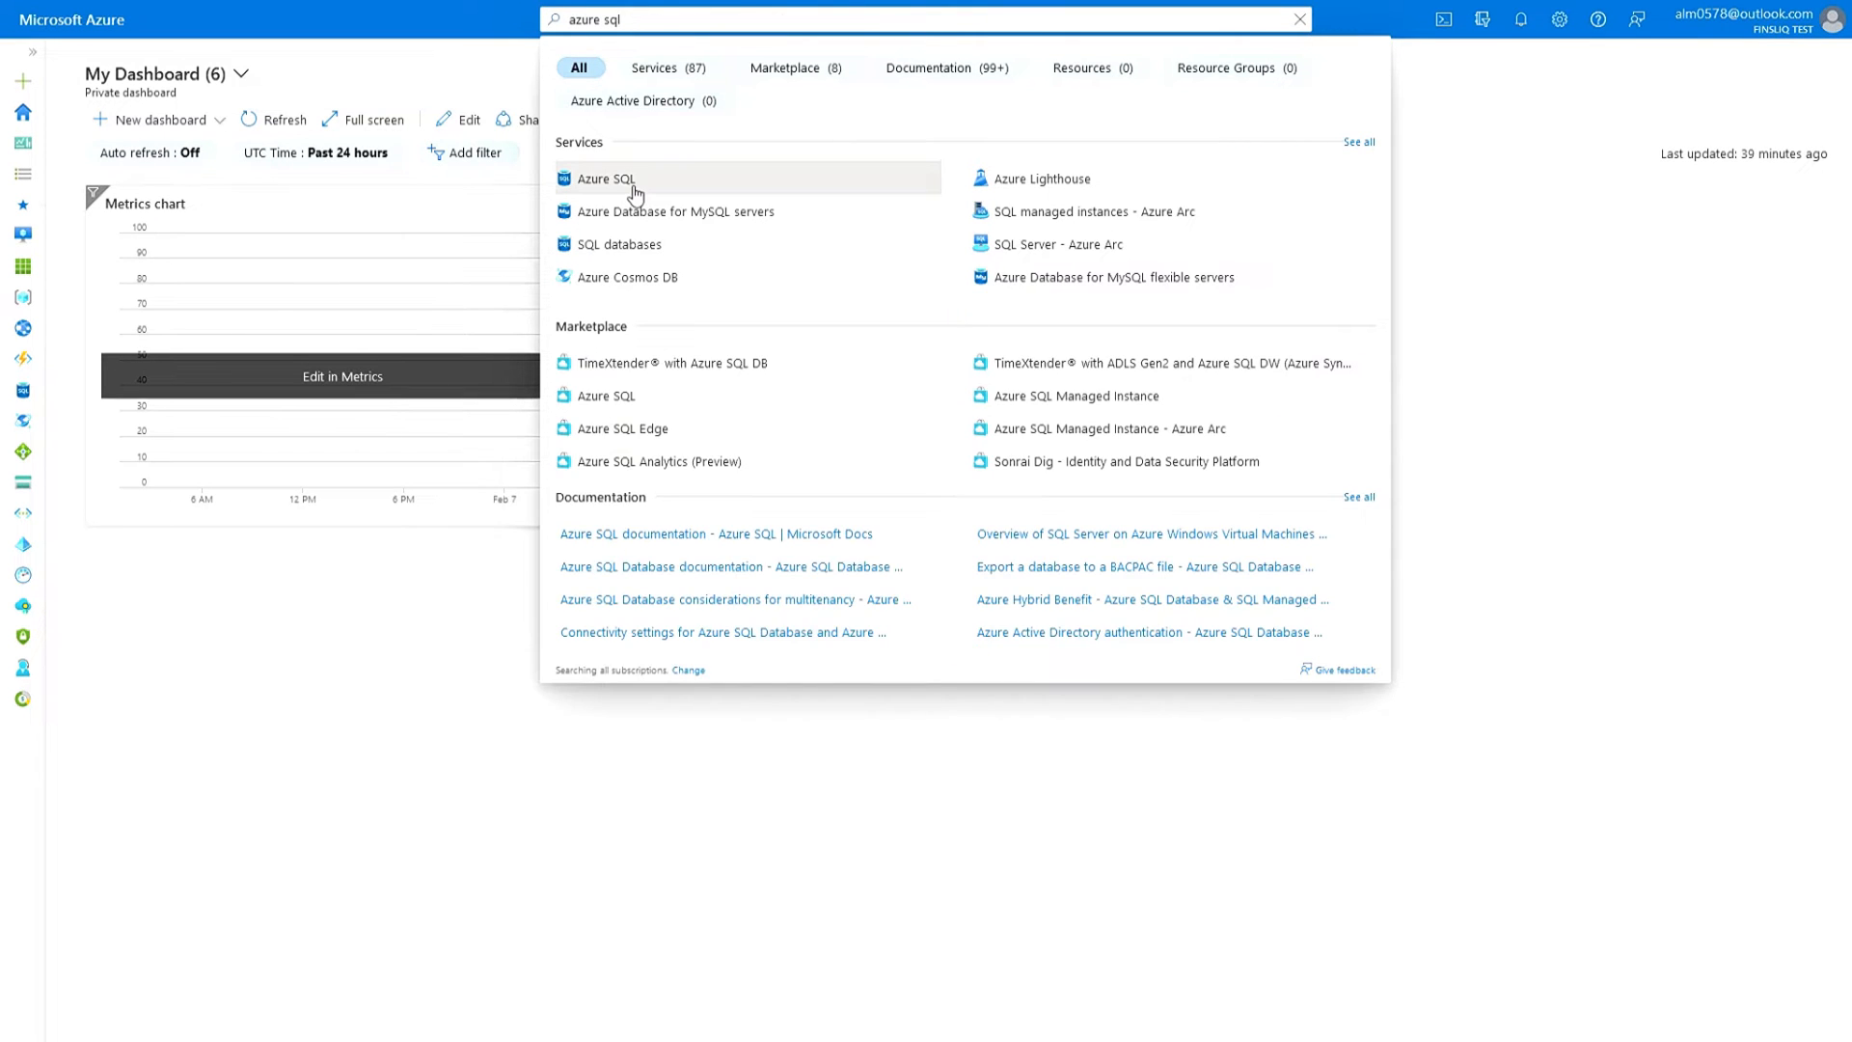
left_click(633, 183)
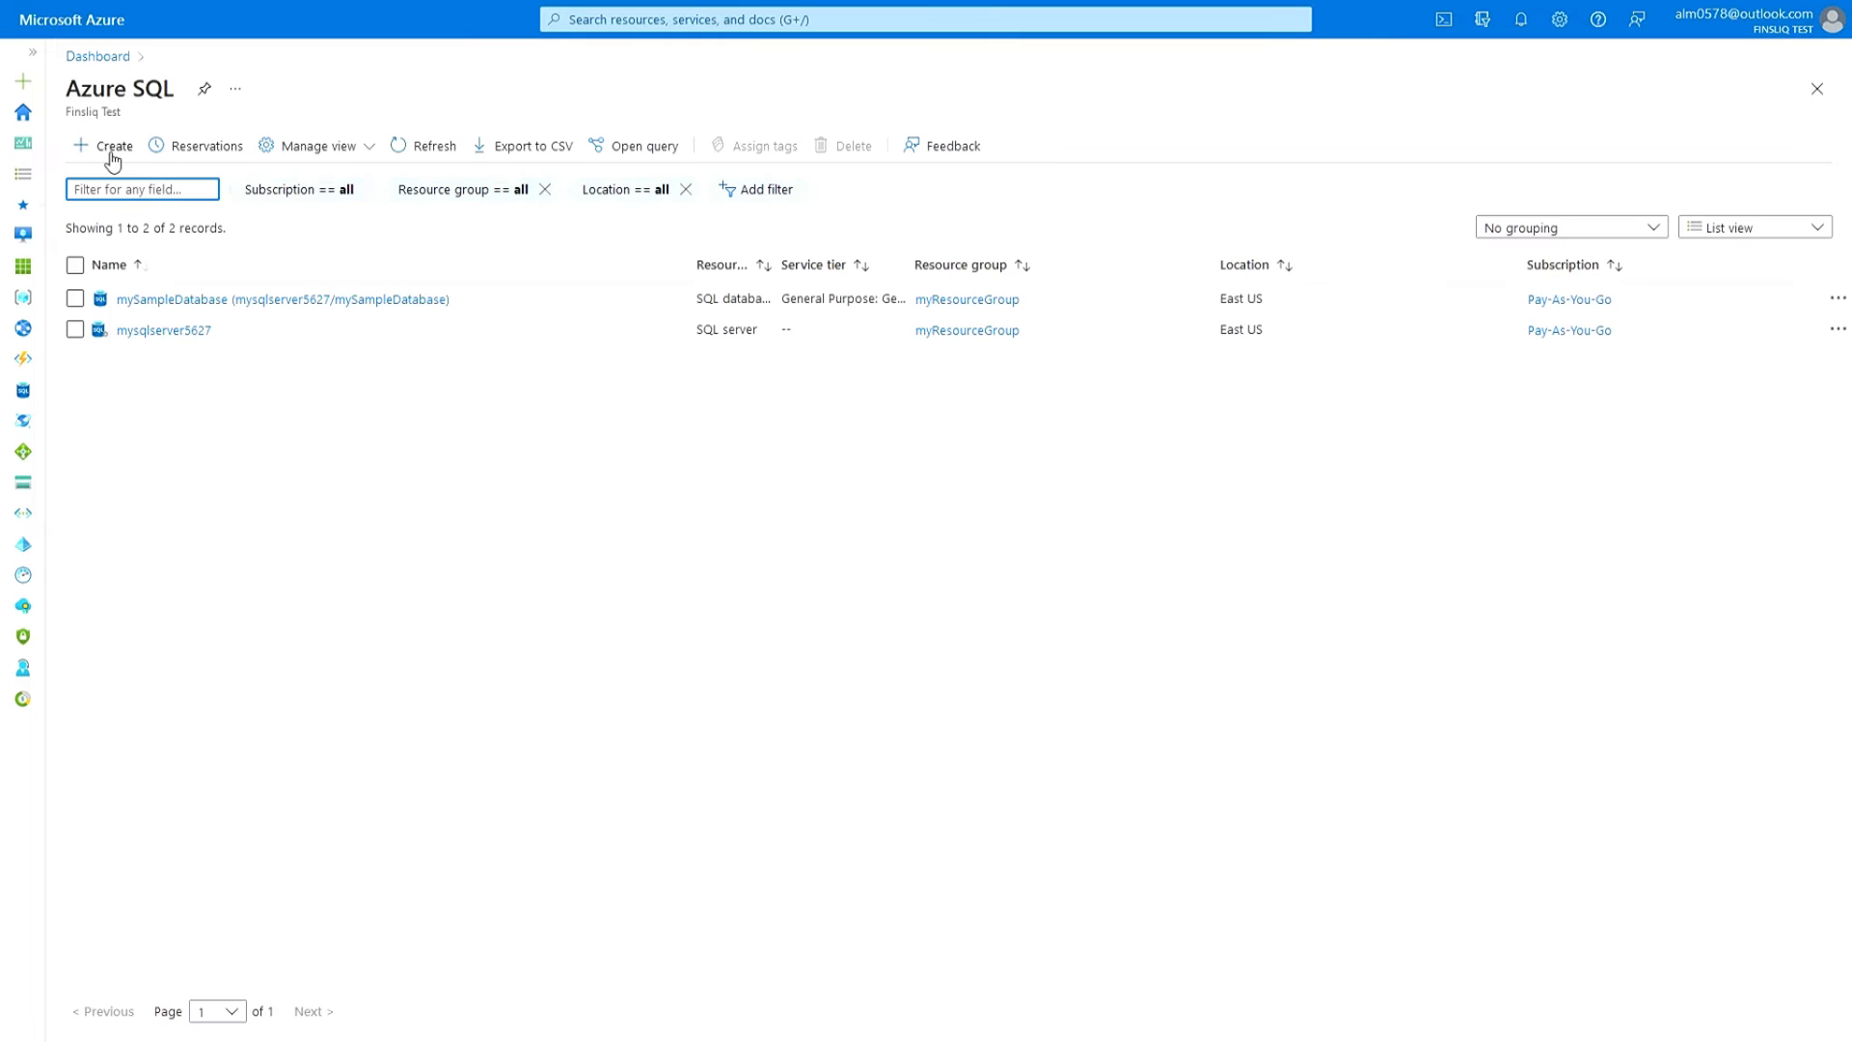
left_click(108, 148)
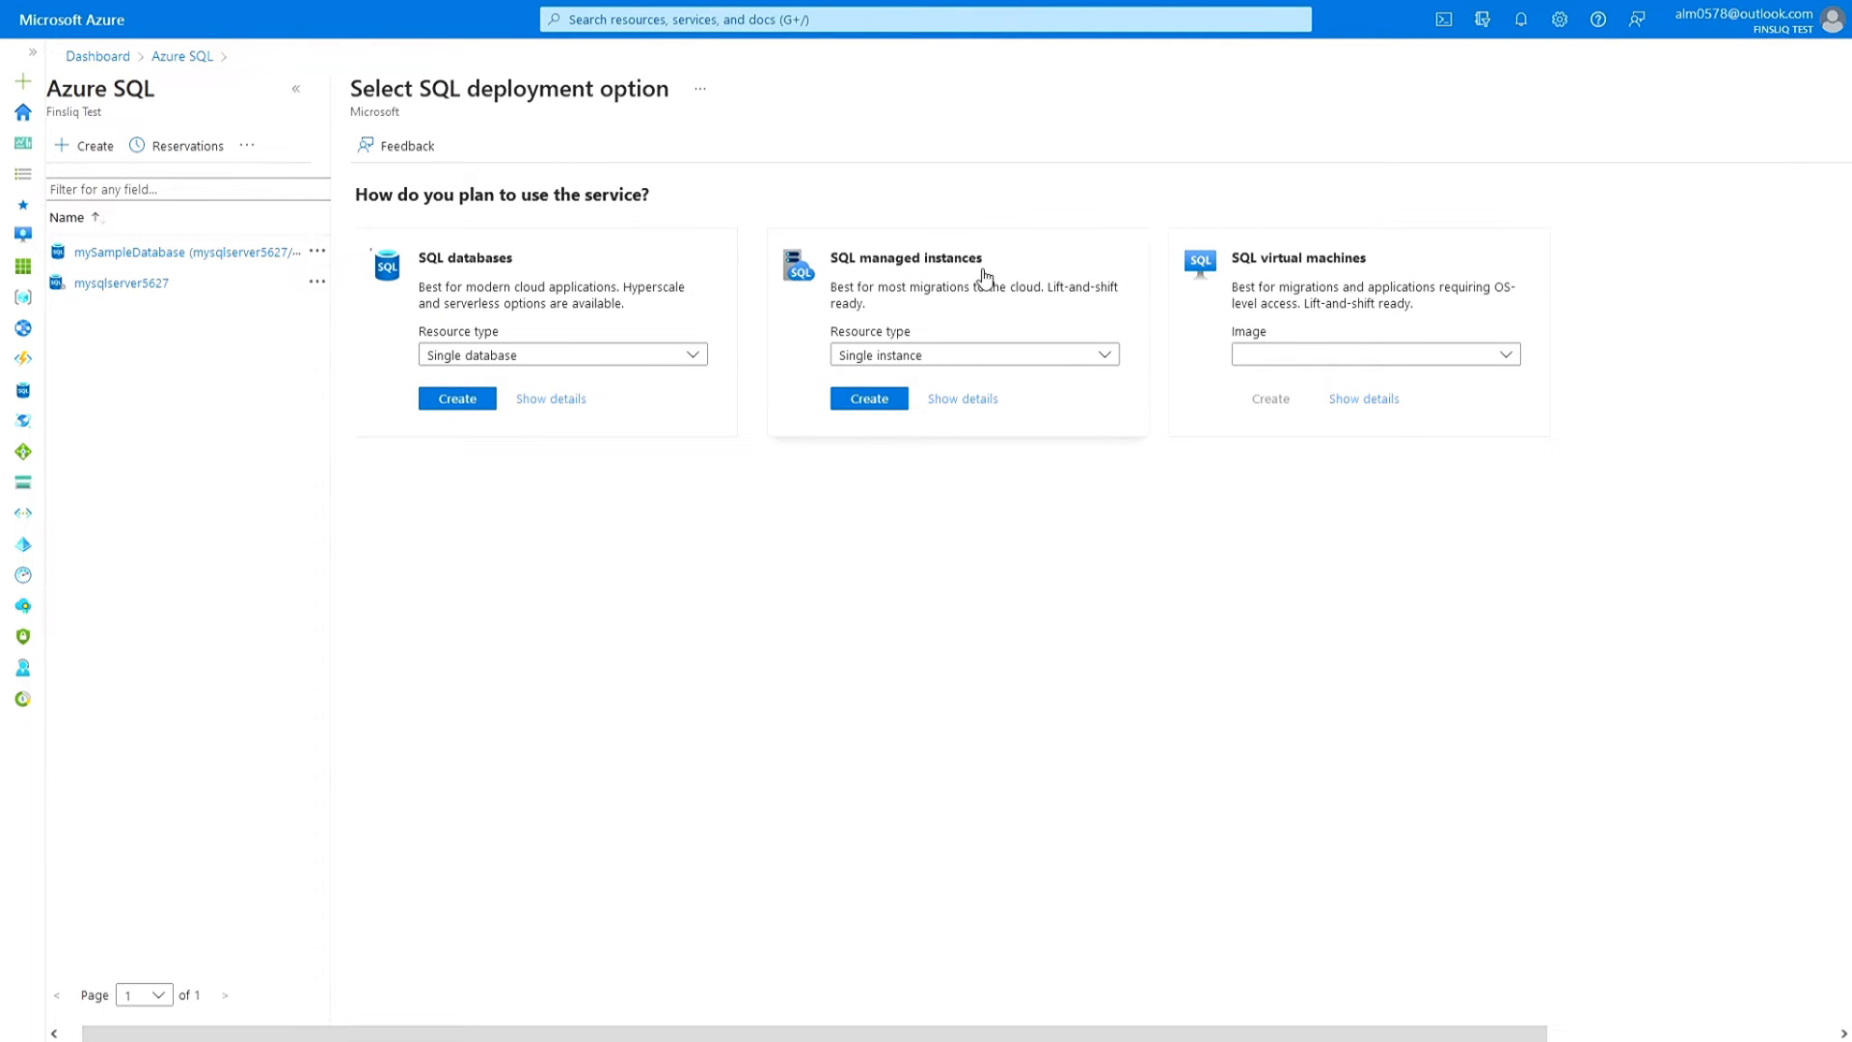
left_click(898, 400)
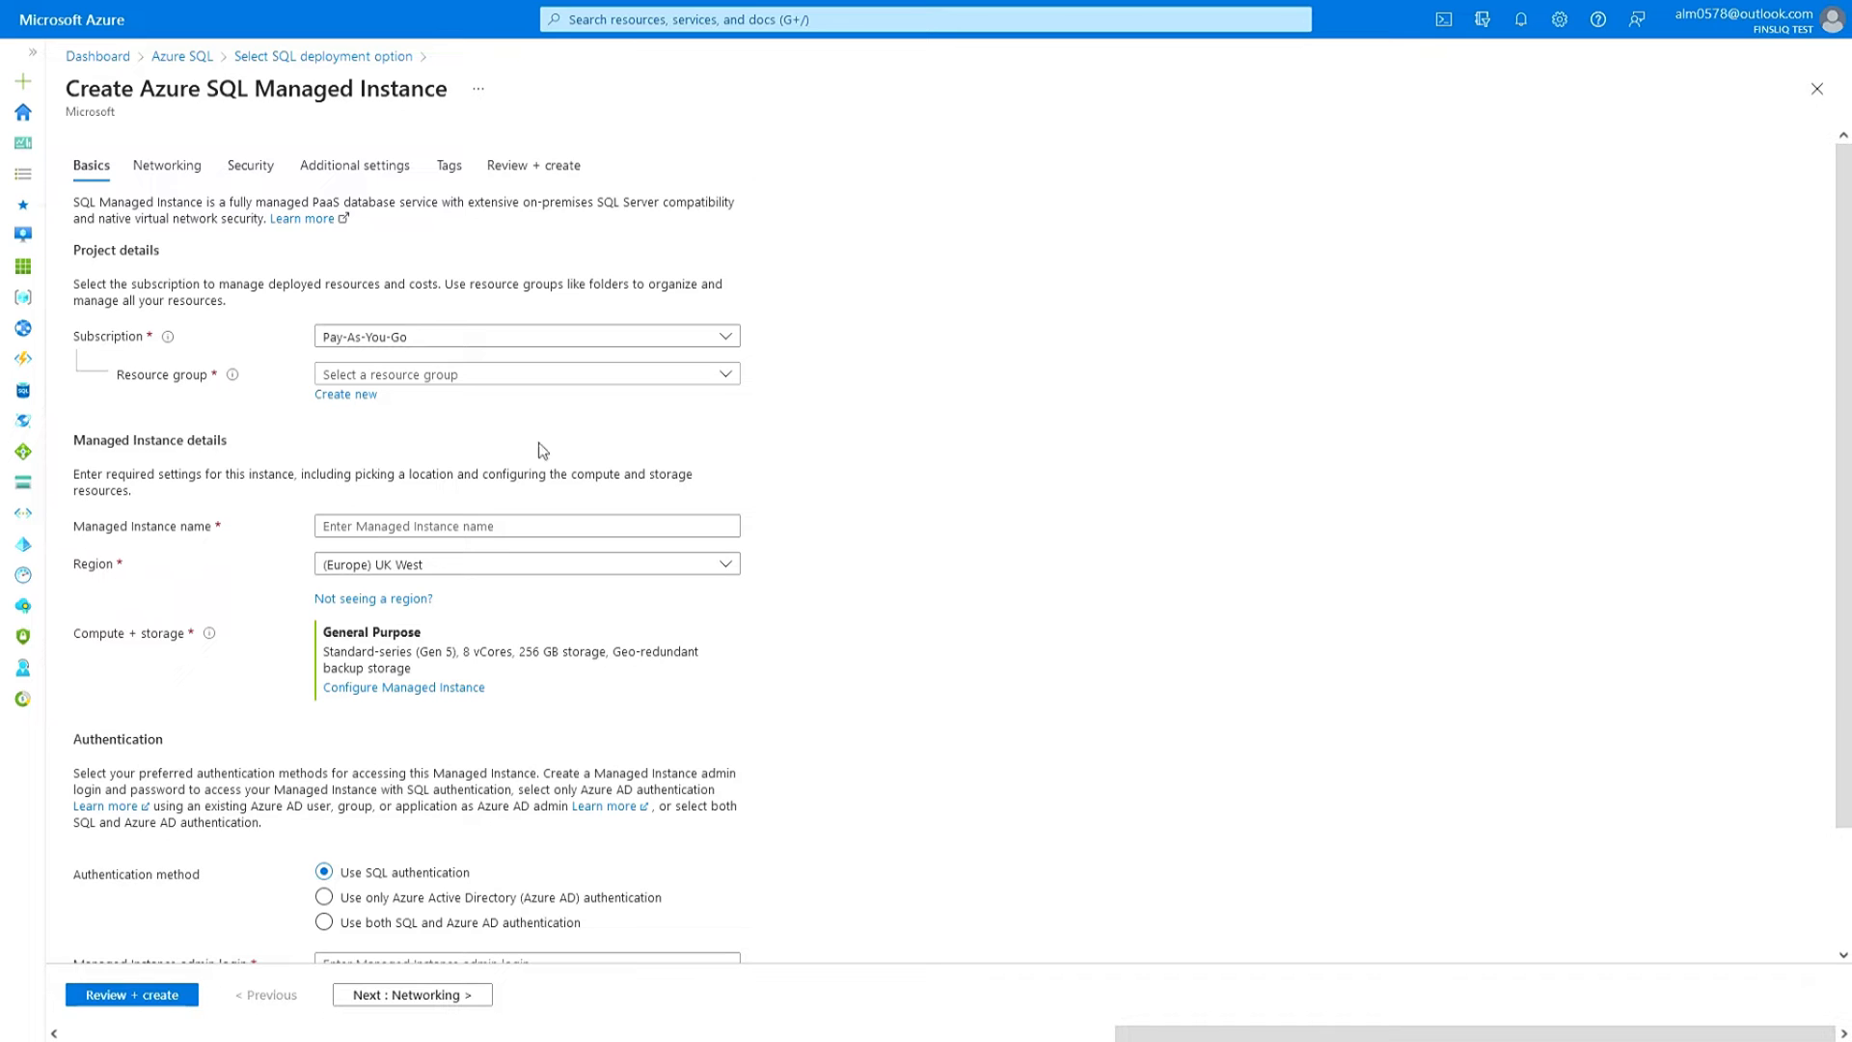
- Create a new resource group named myRG for the managed instance
left_click(369, 396)
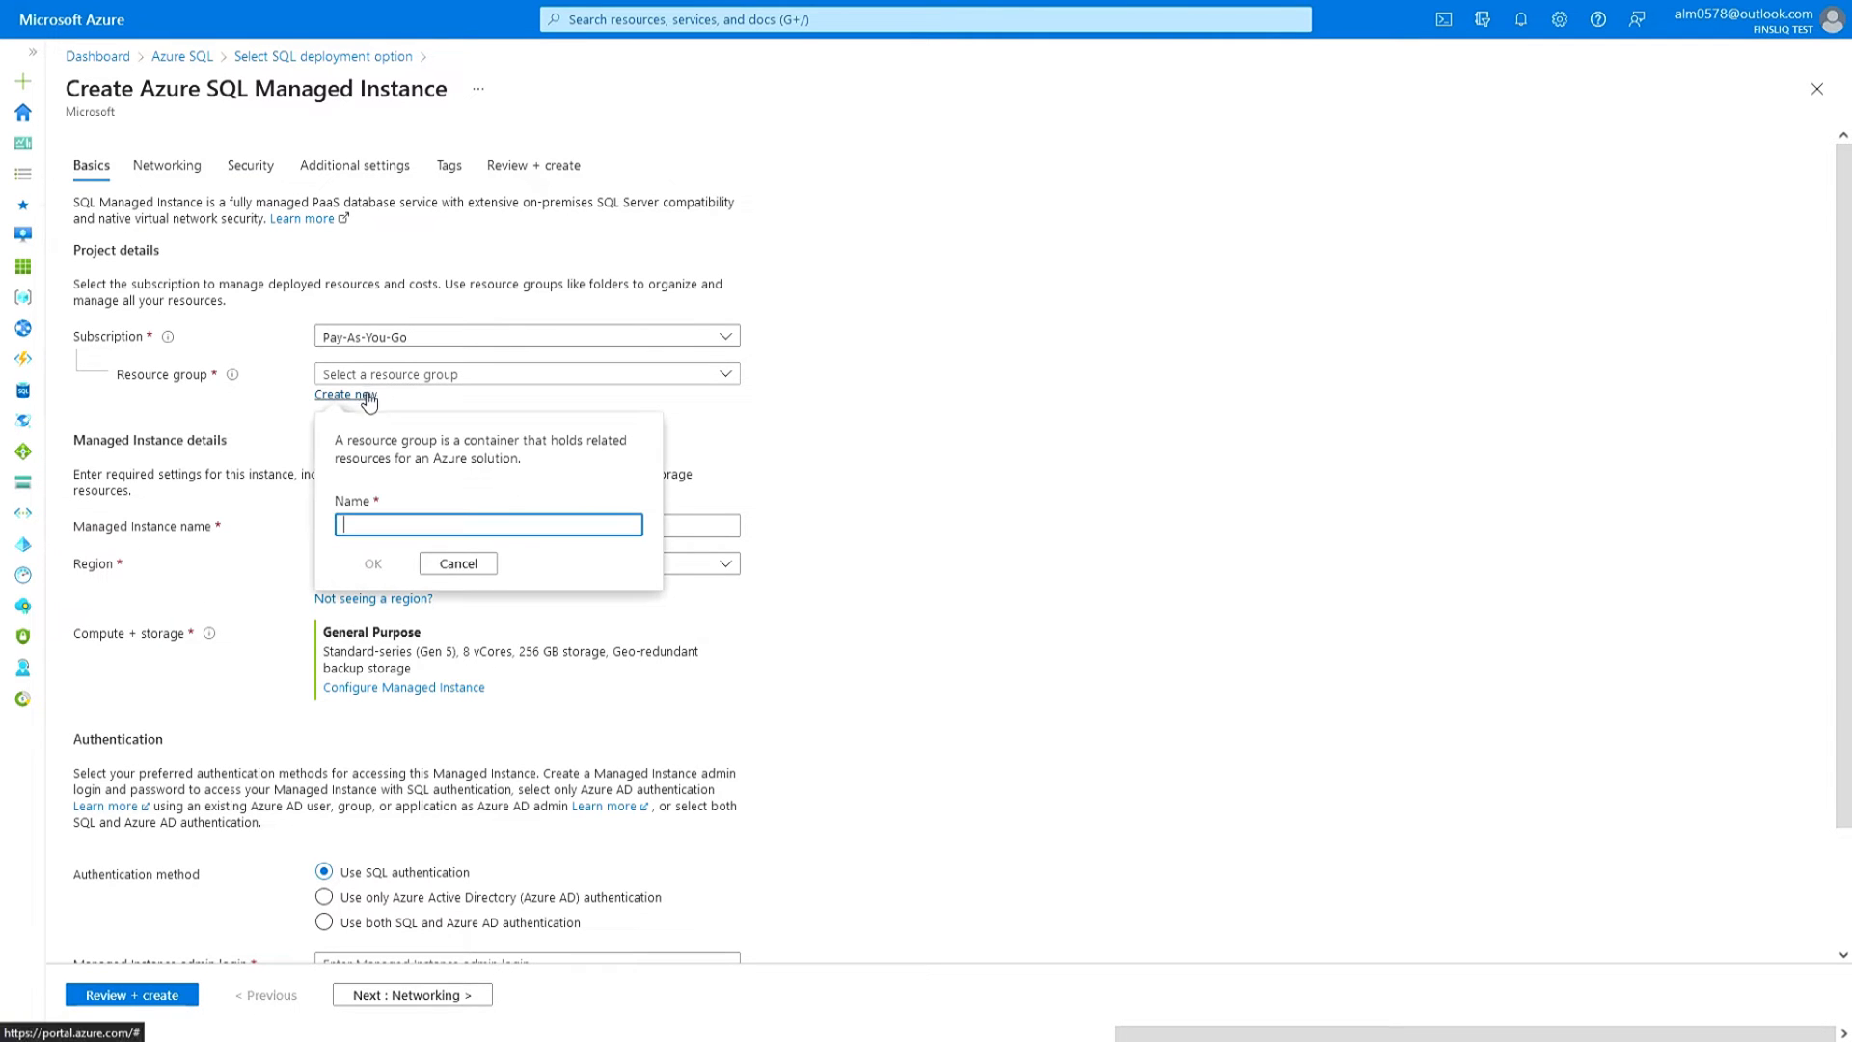
type("myRG")
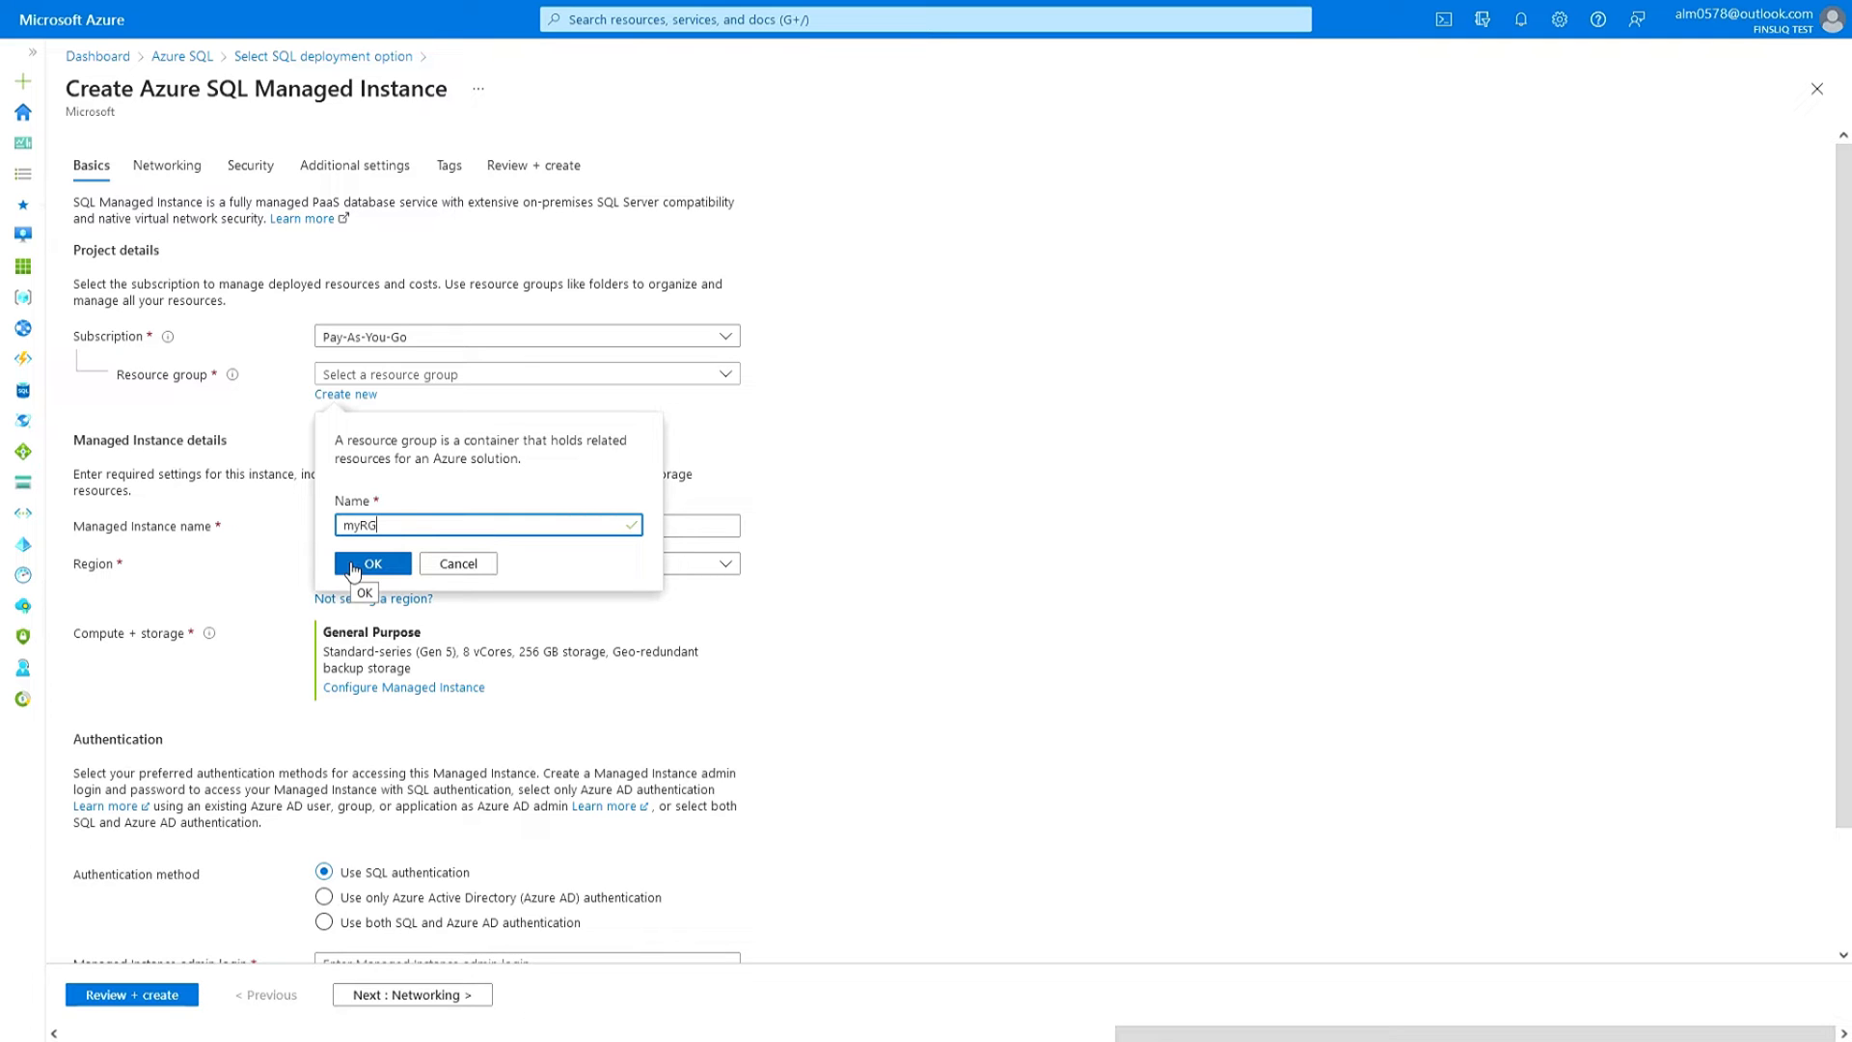
left_click(353, 568)
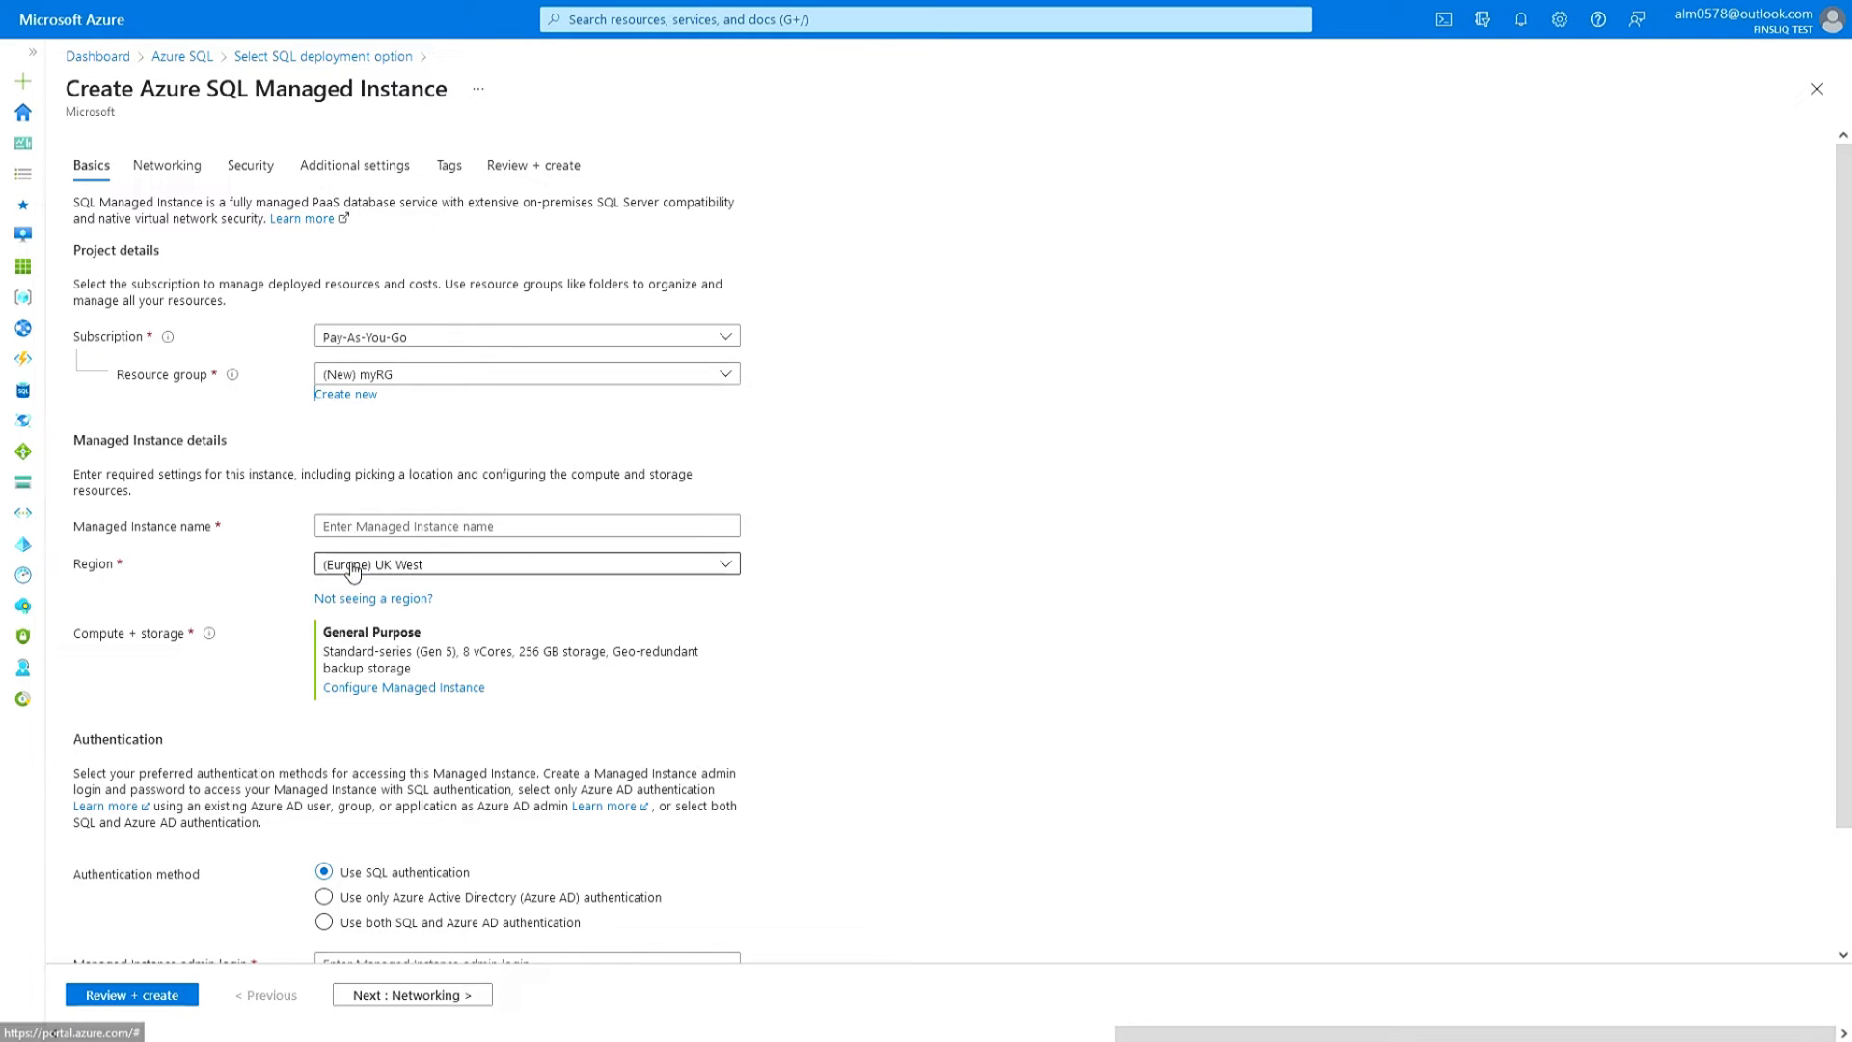
- Enter my-managed-instance as the managed instance name
left_click(352, 521)
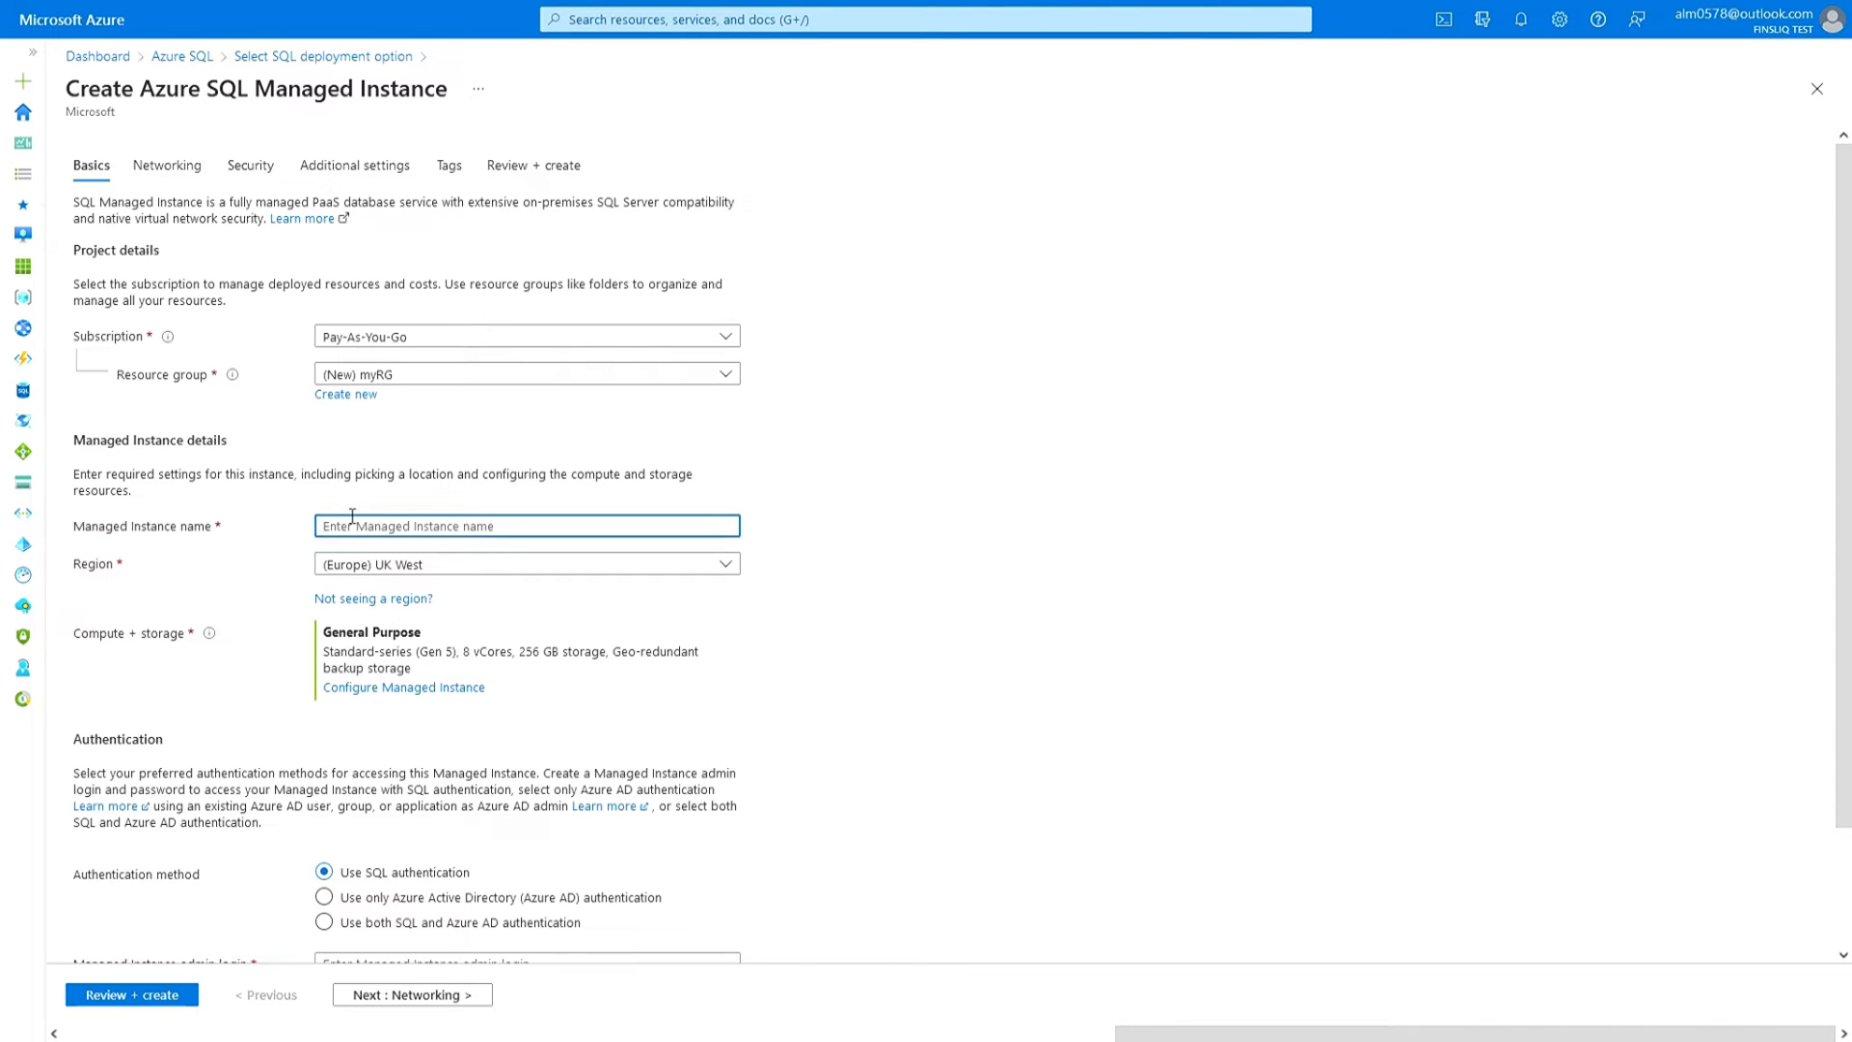
type("my")
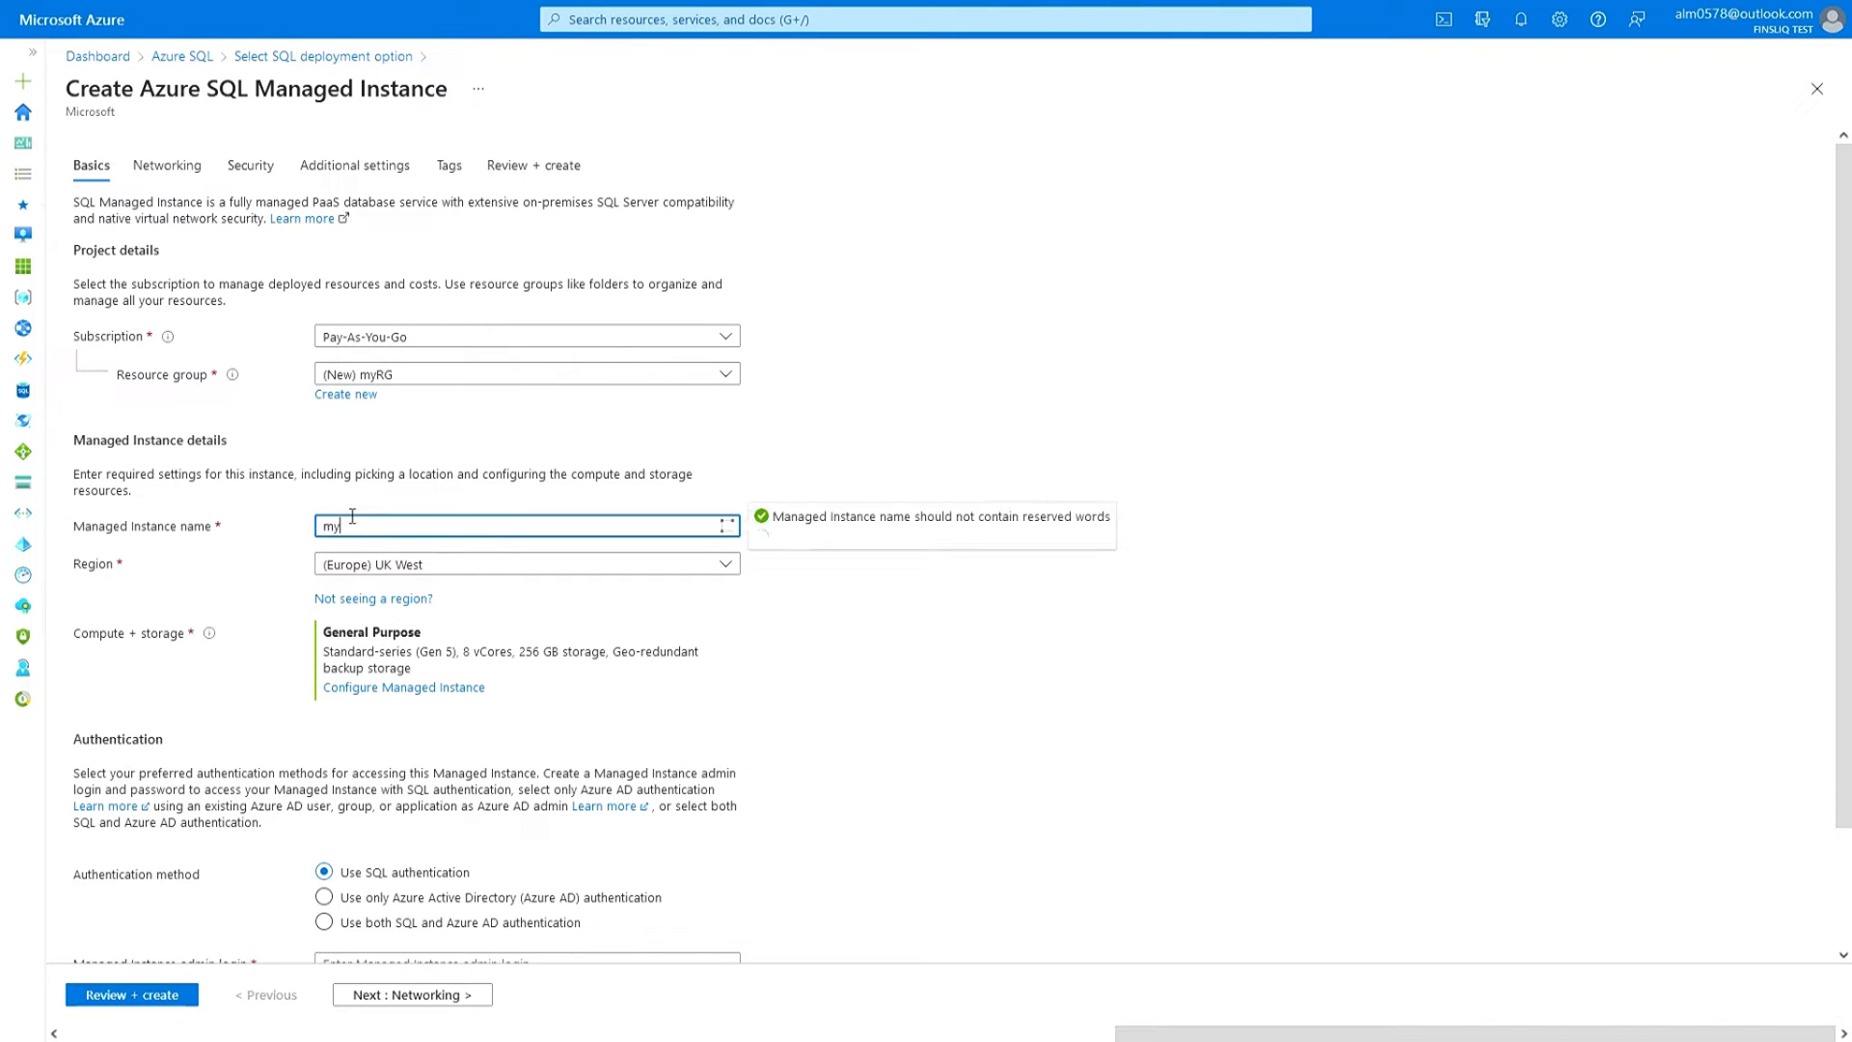
type("-managed-instance")
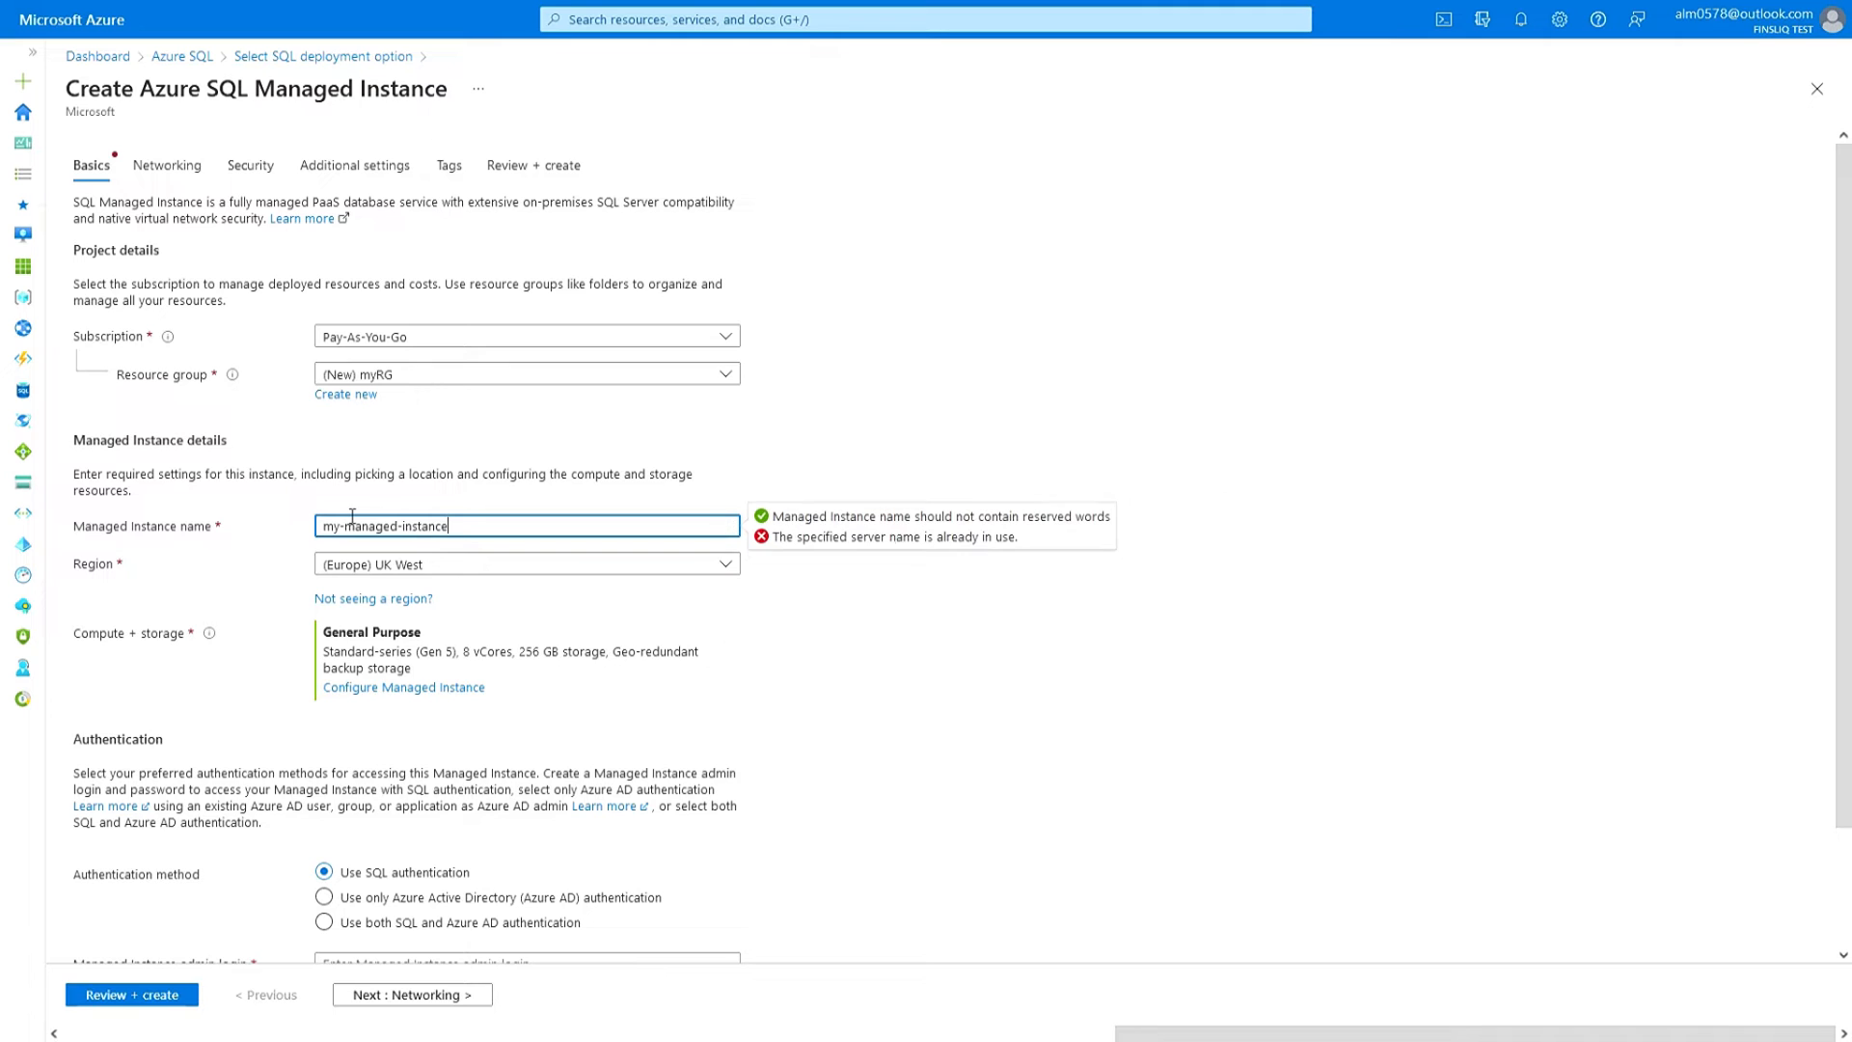
- Set the region to (Europe) West Europe and change the managed instance name to my-managed-instance-123
left_click(357, 584)
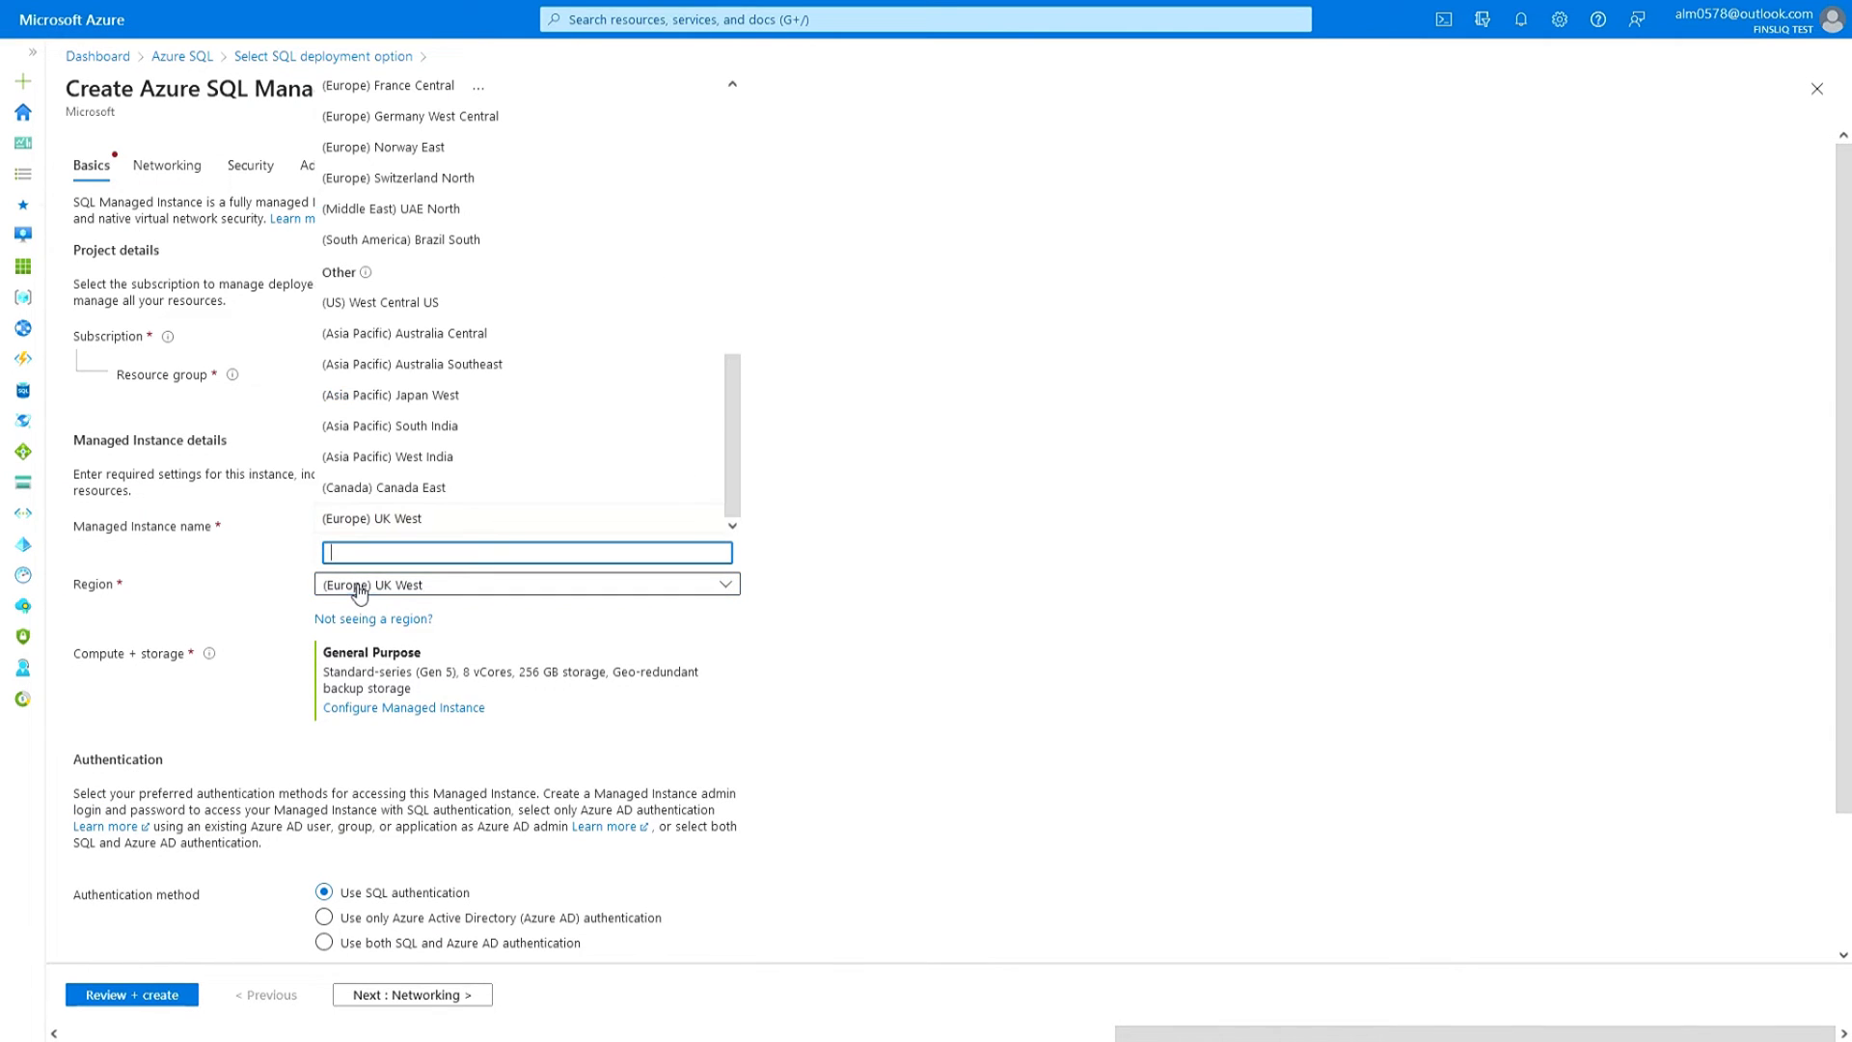
scroll(467, 490, "down", 1)
left_click(469, 489)
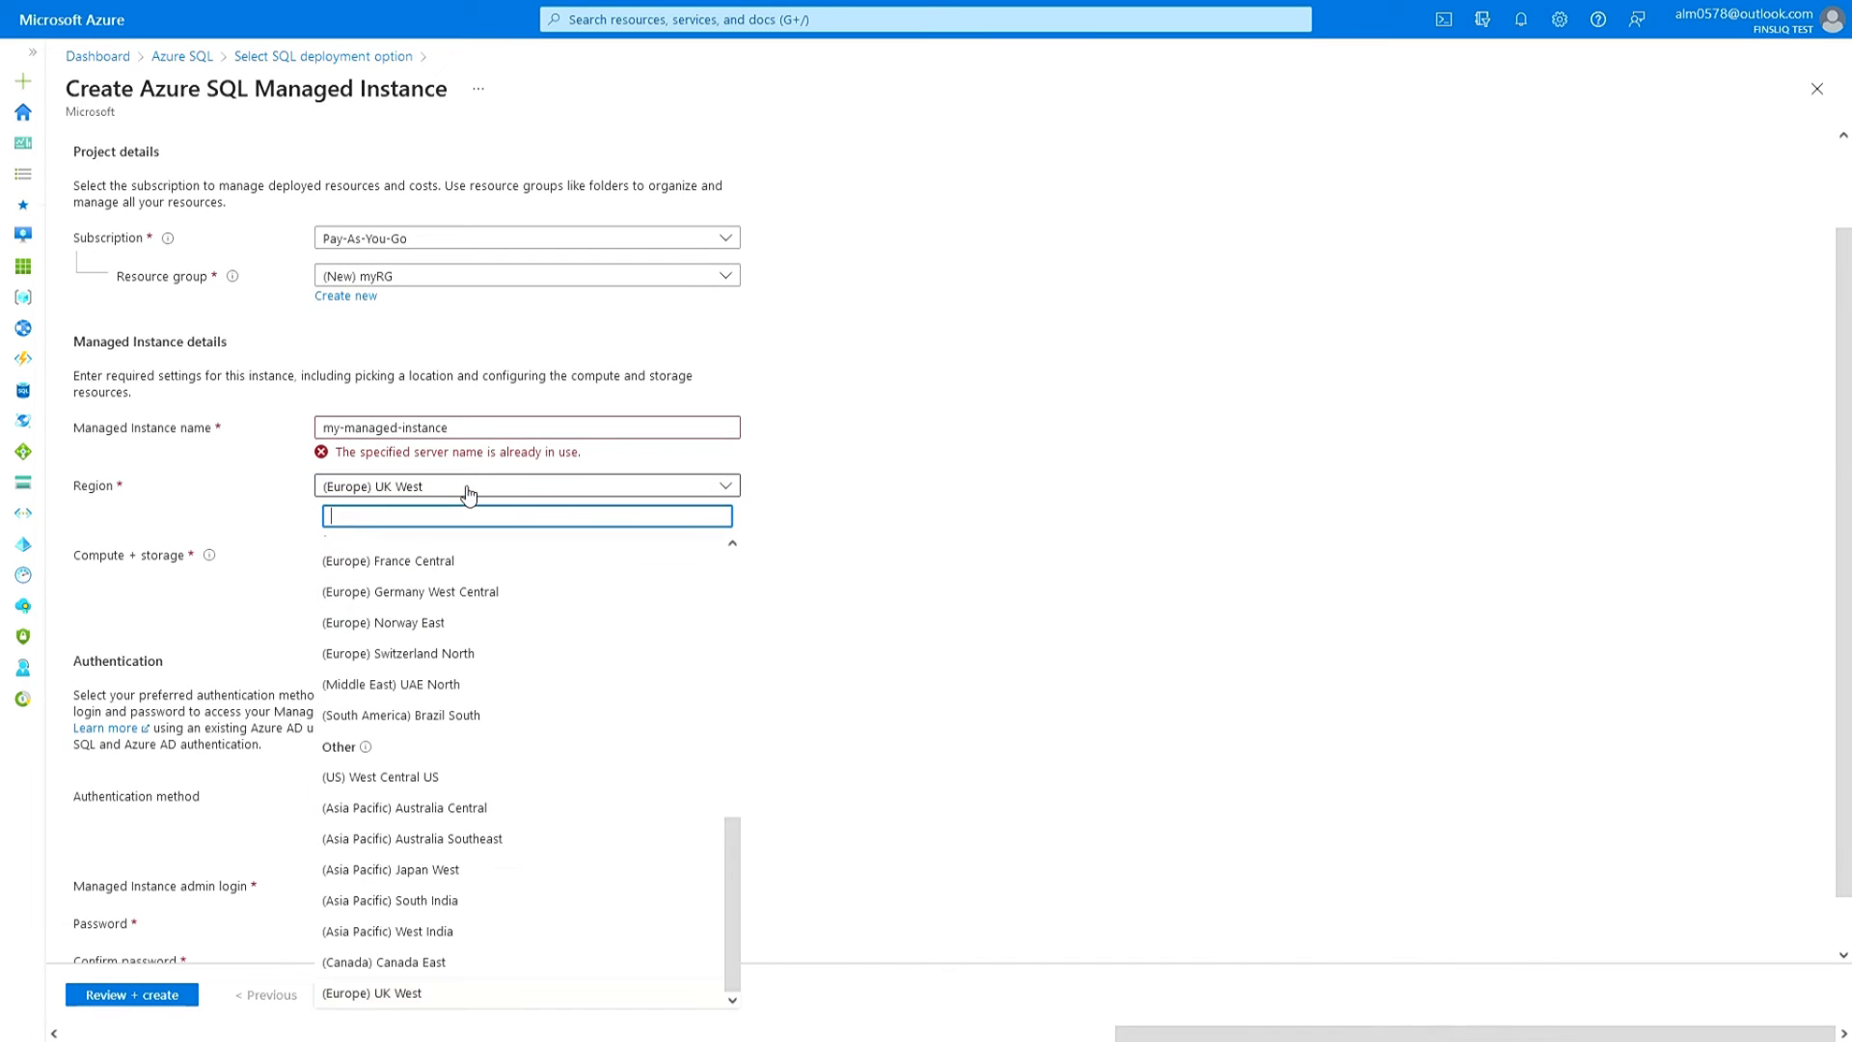
type("west")
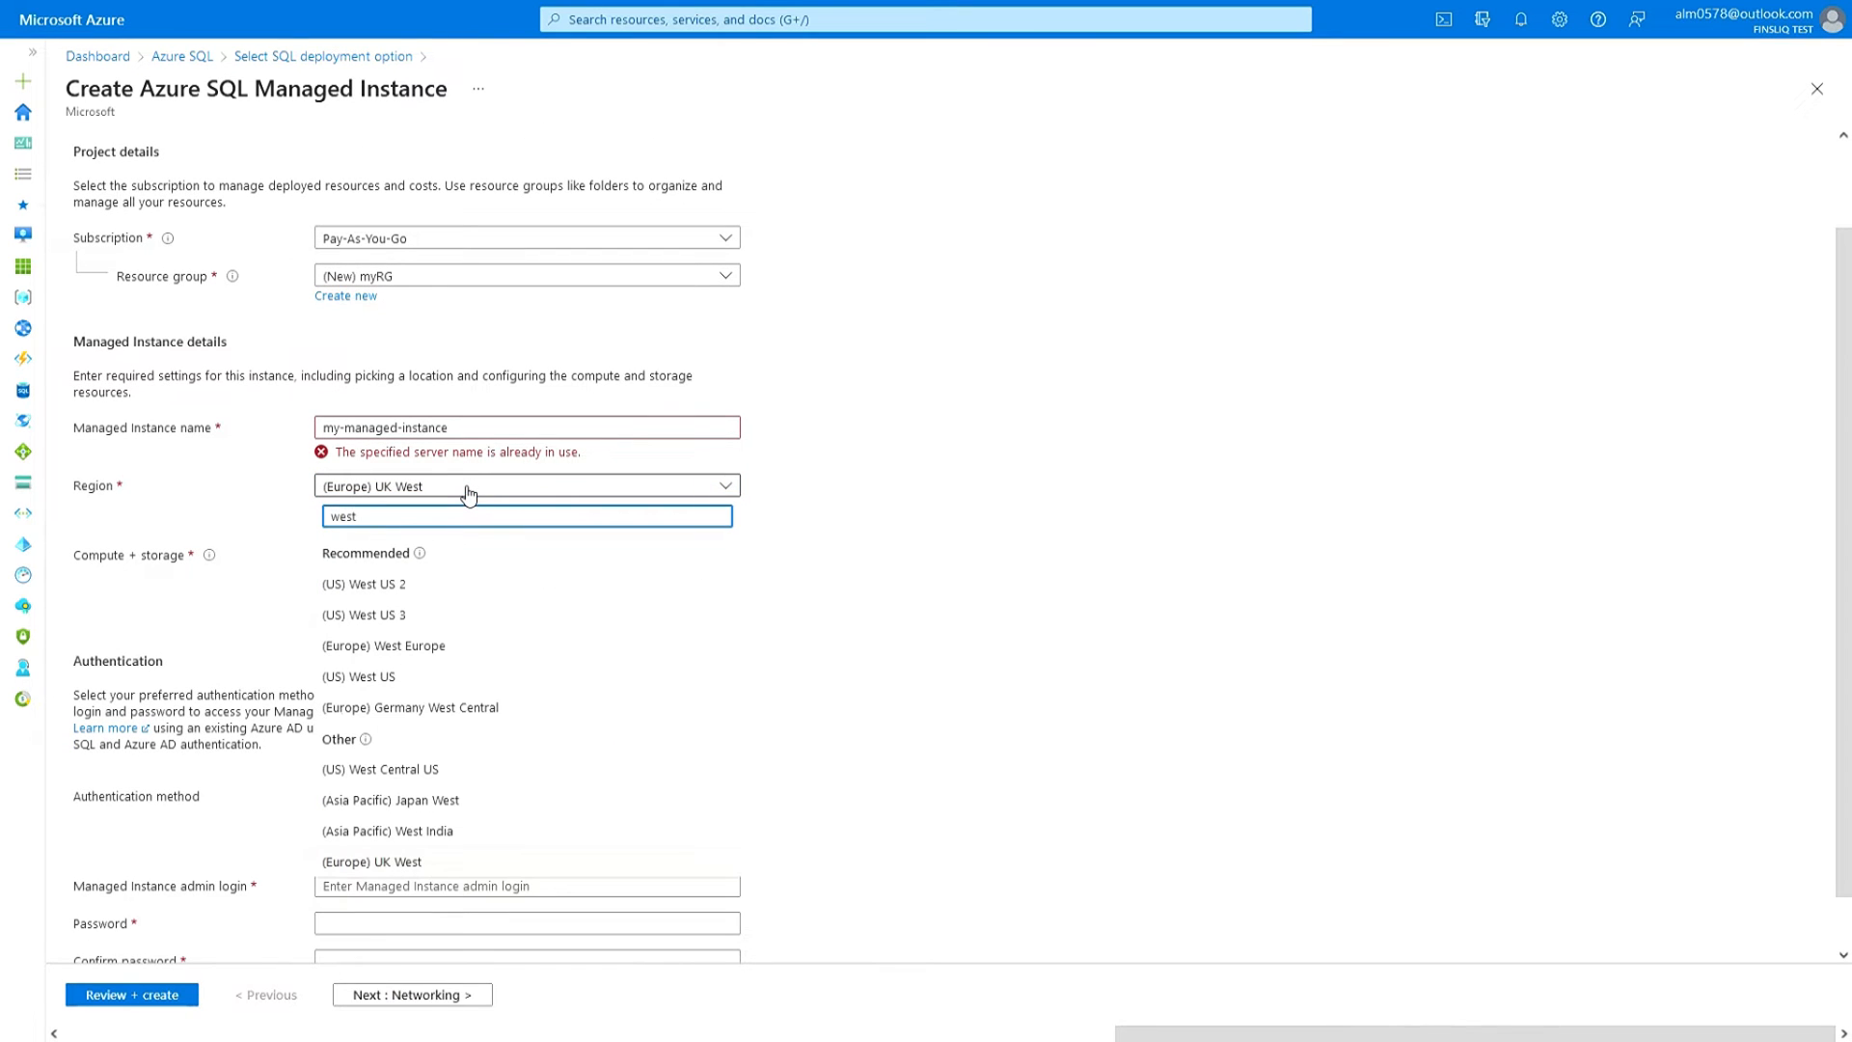
left_click(436, 645)
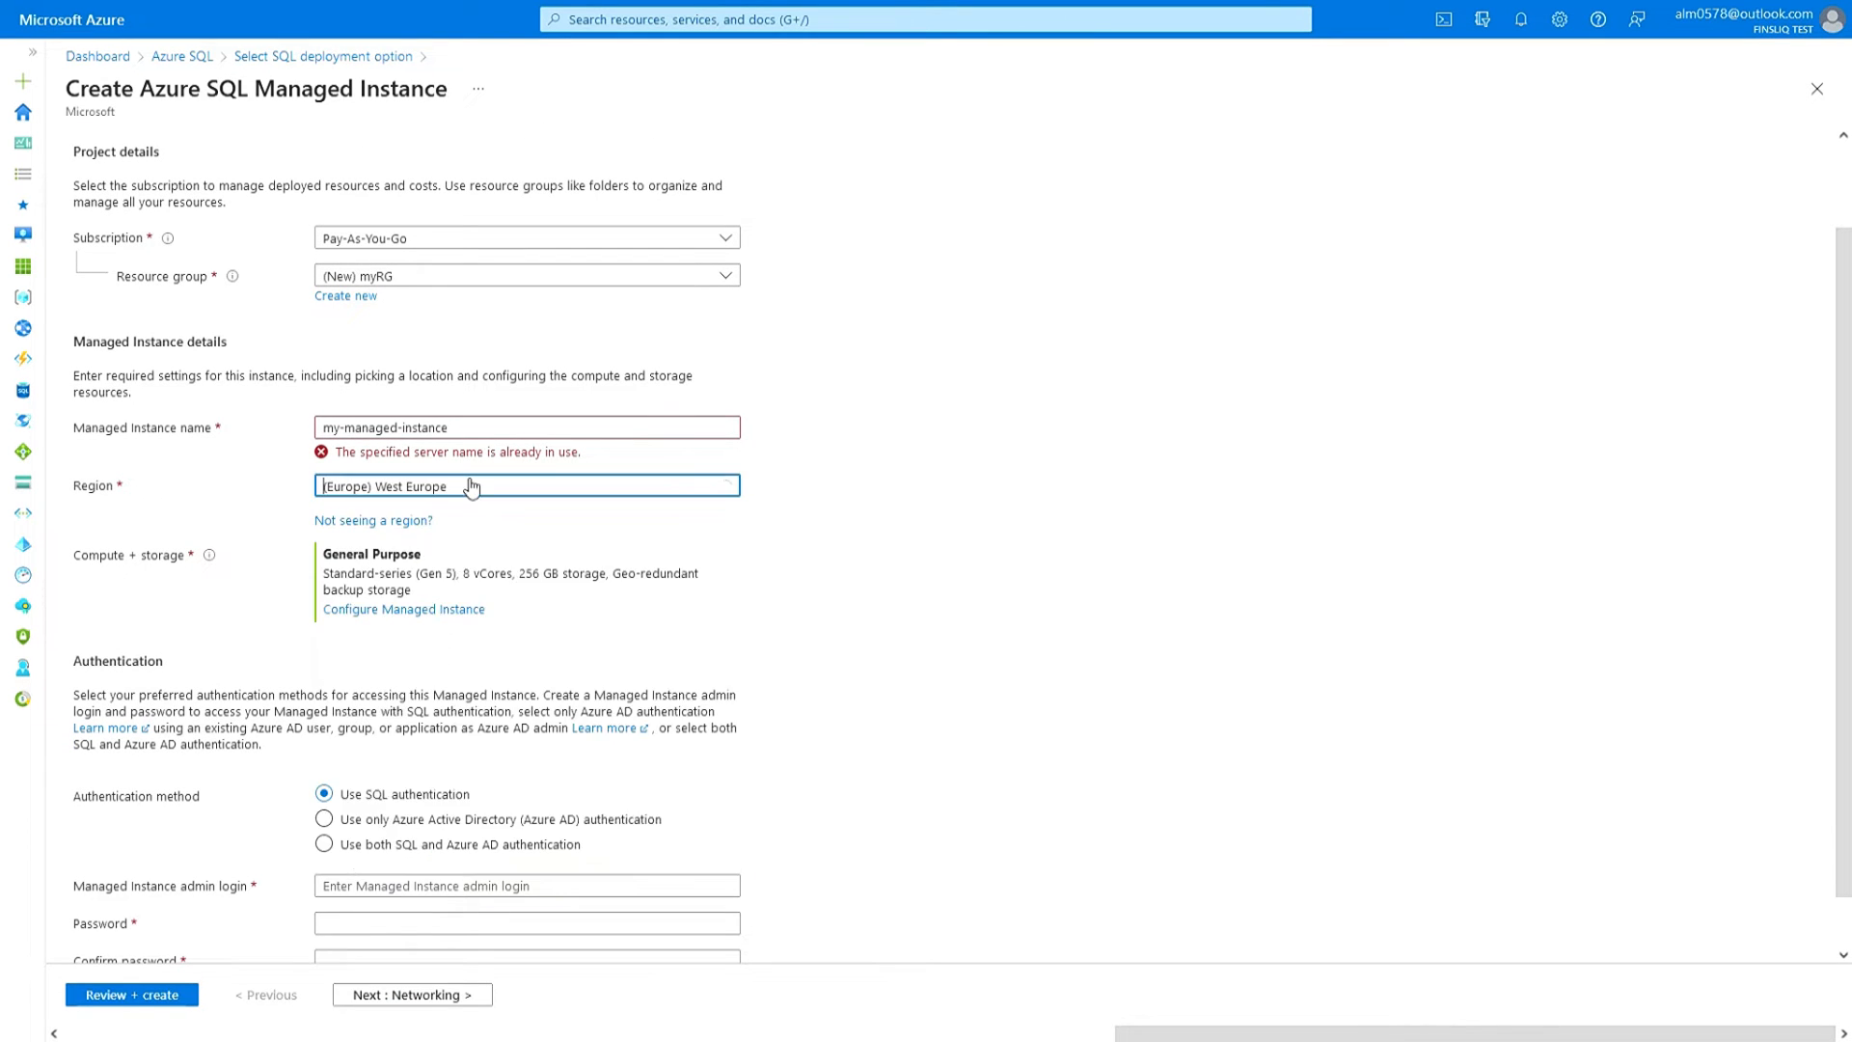
left_click(485, 425)
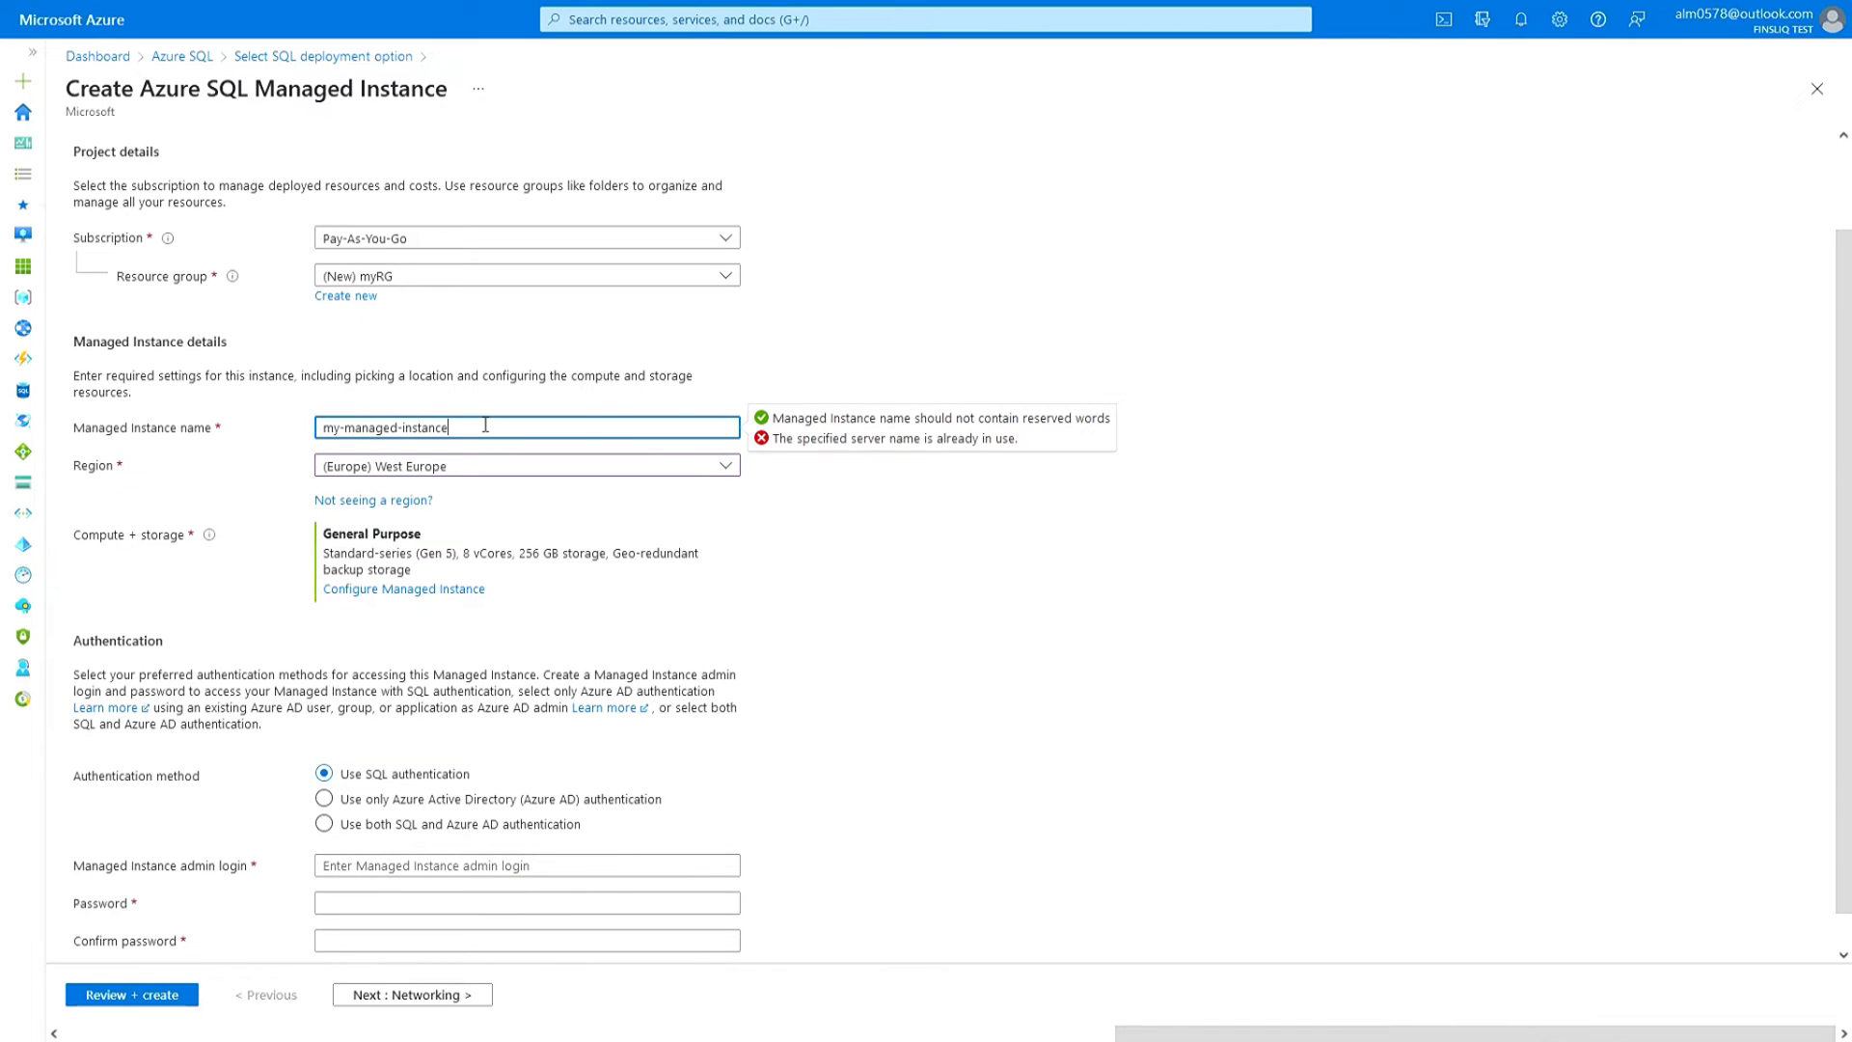
type("-123")
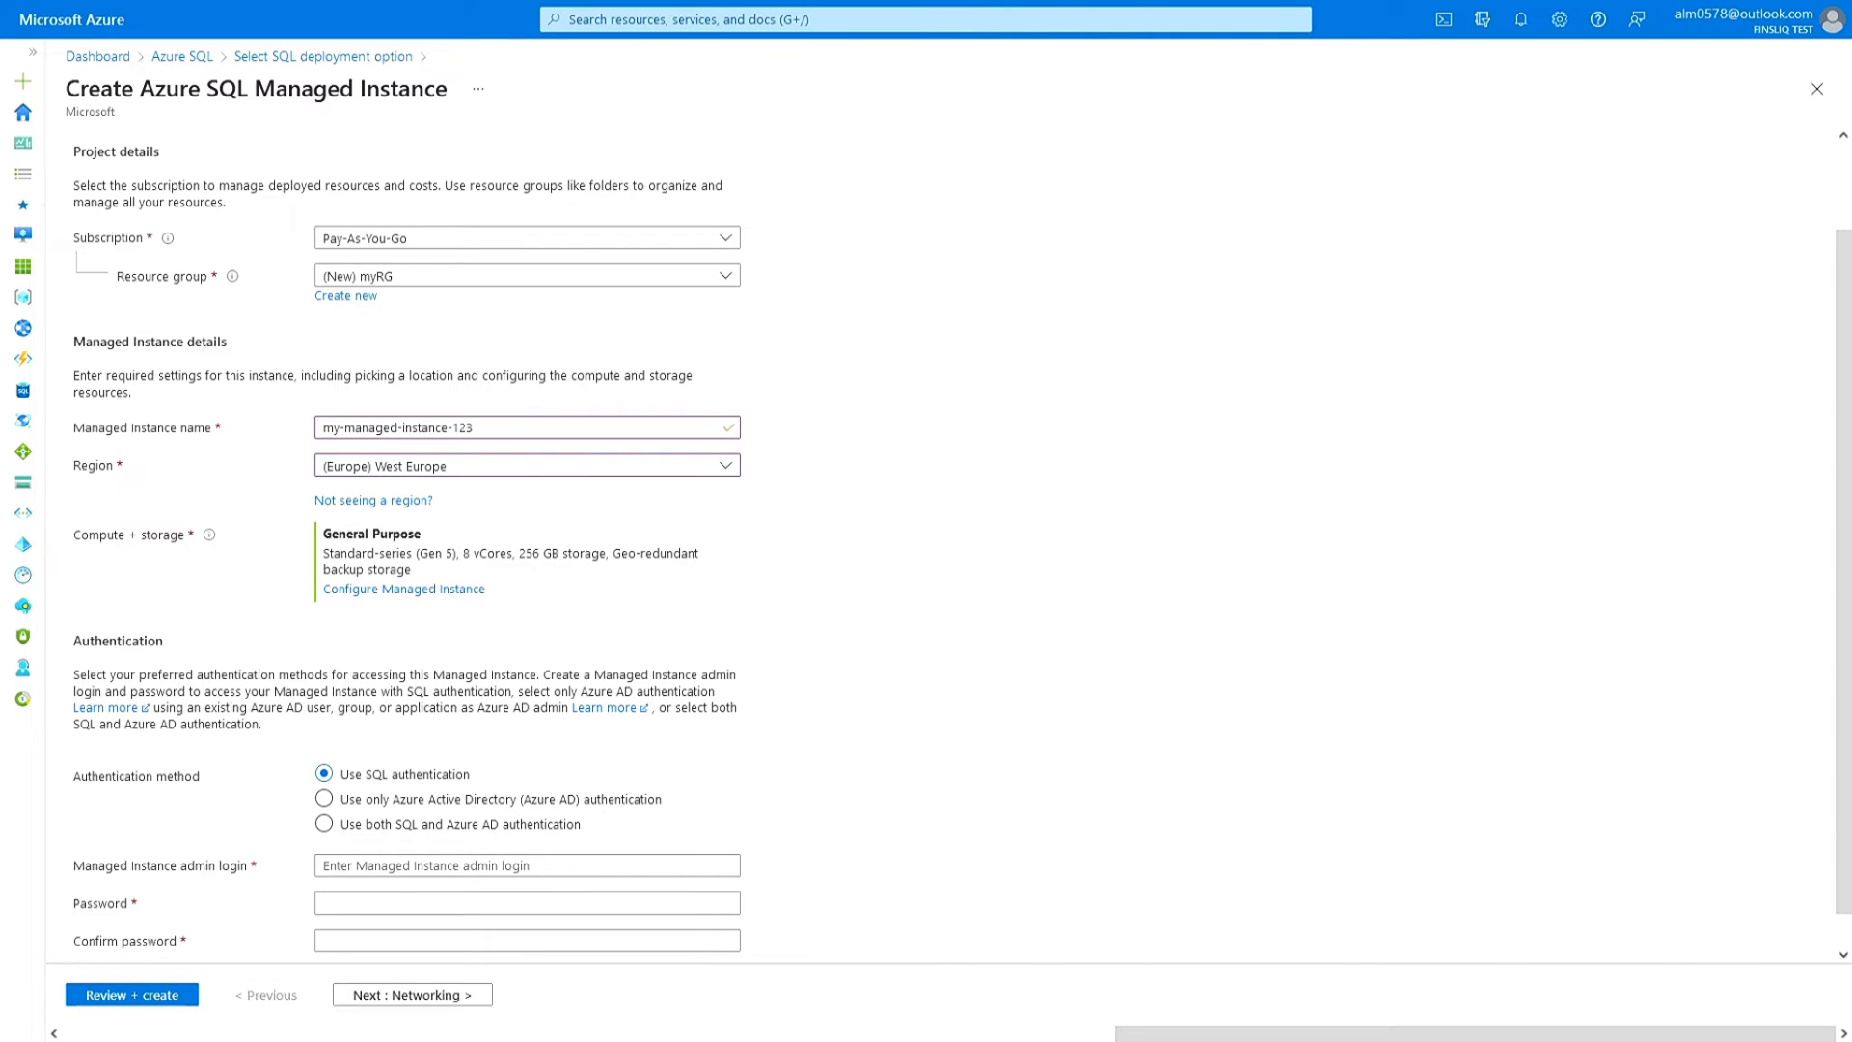
- Set the managed instance admin login to azureuser for SQL authentication
scroll(454, 820, "down", 1)
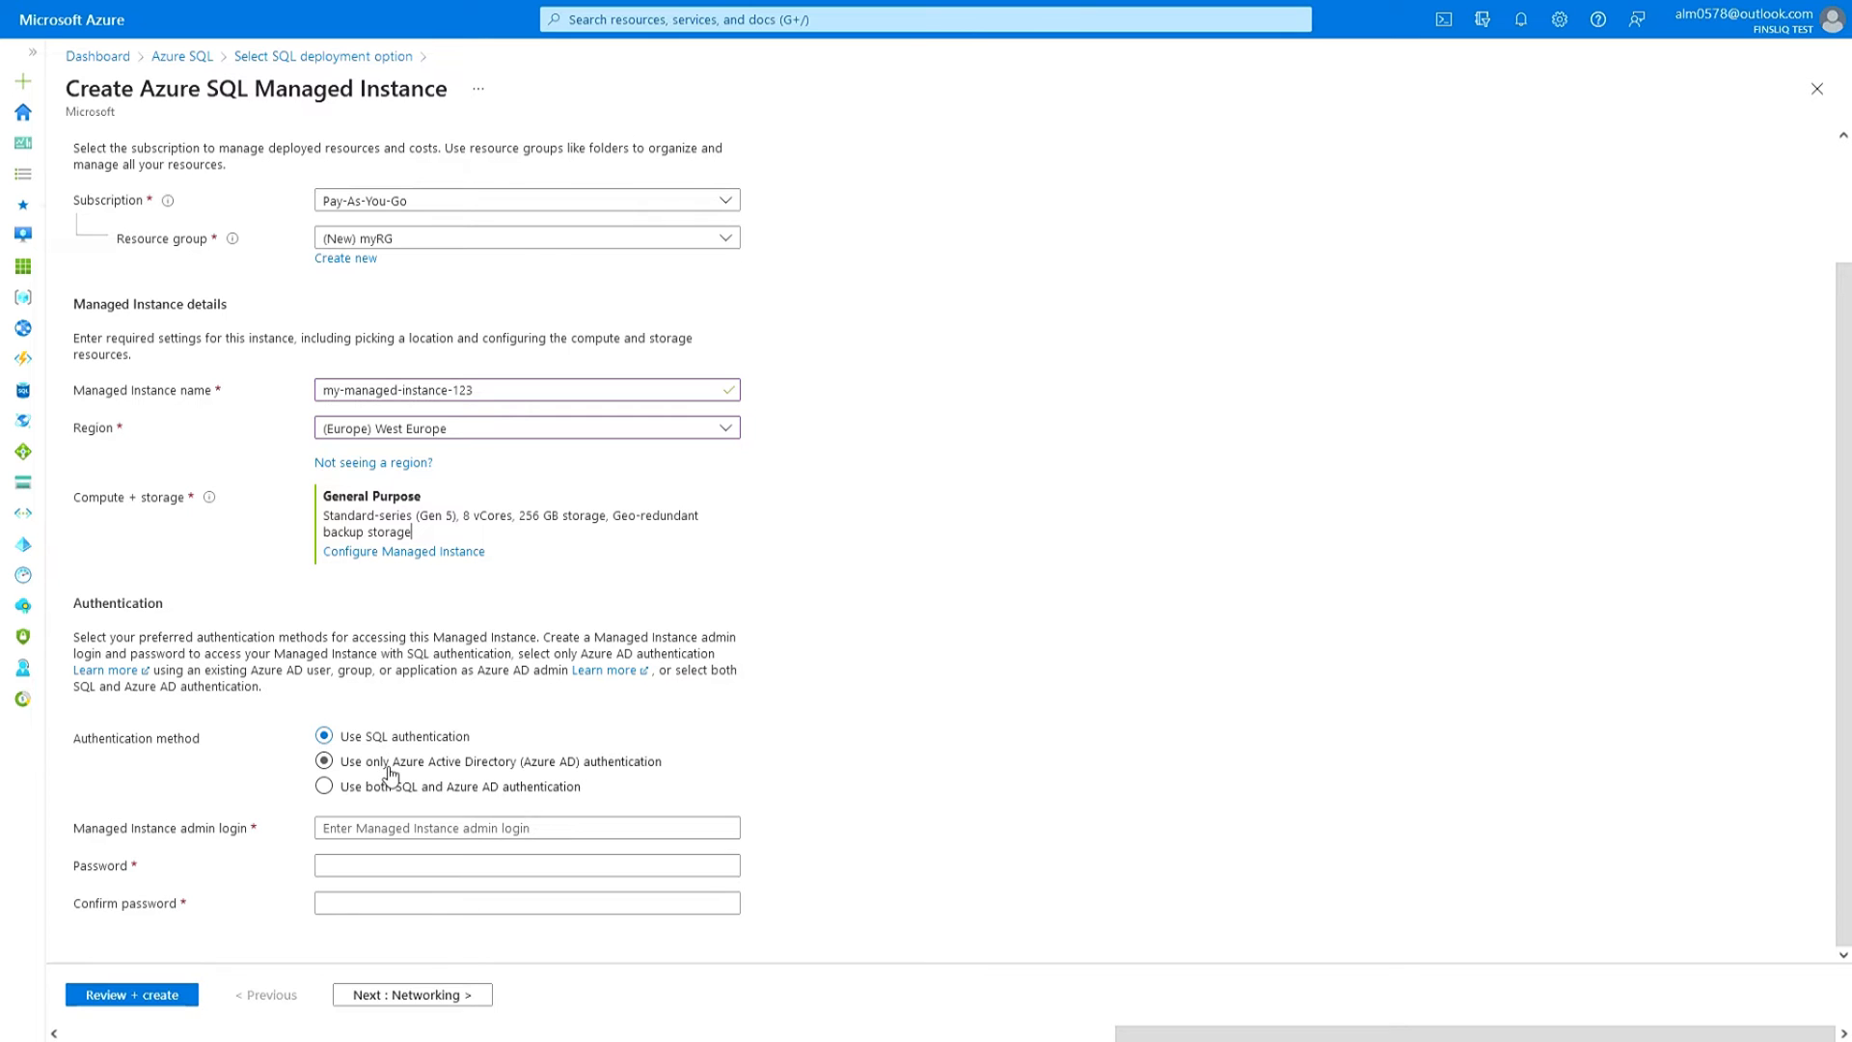
left_click(377, 820)
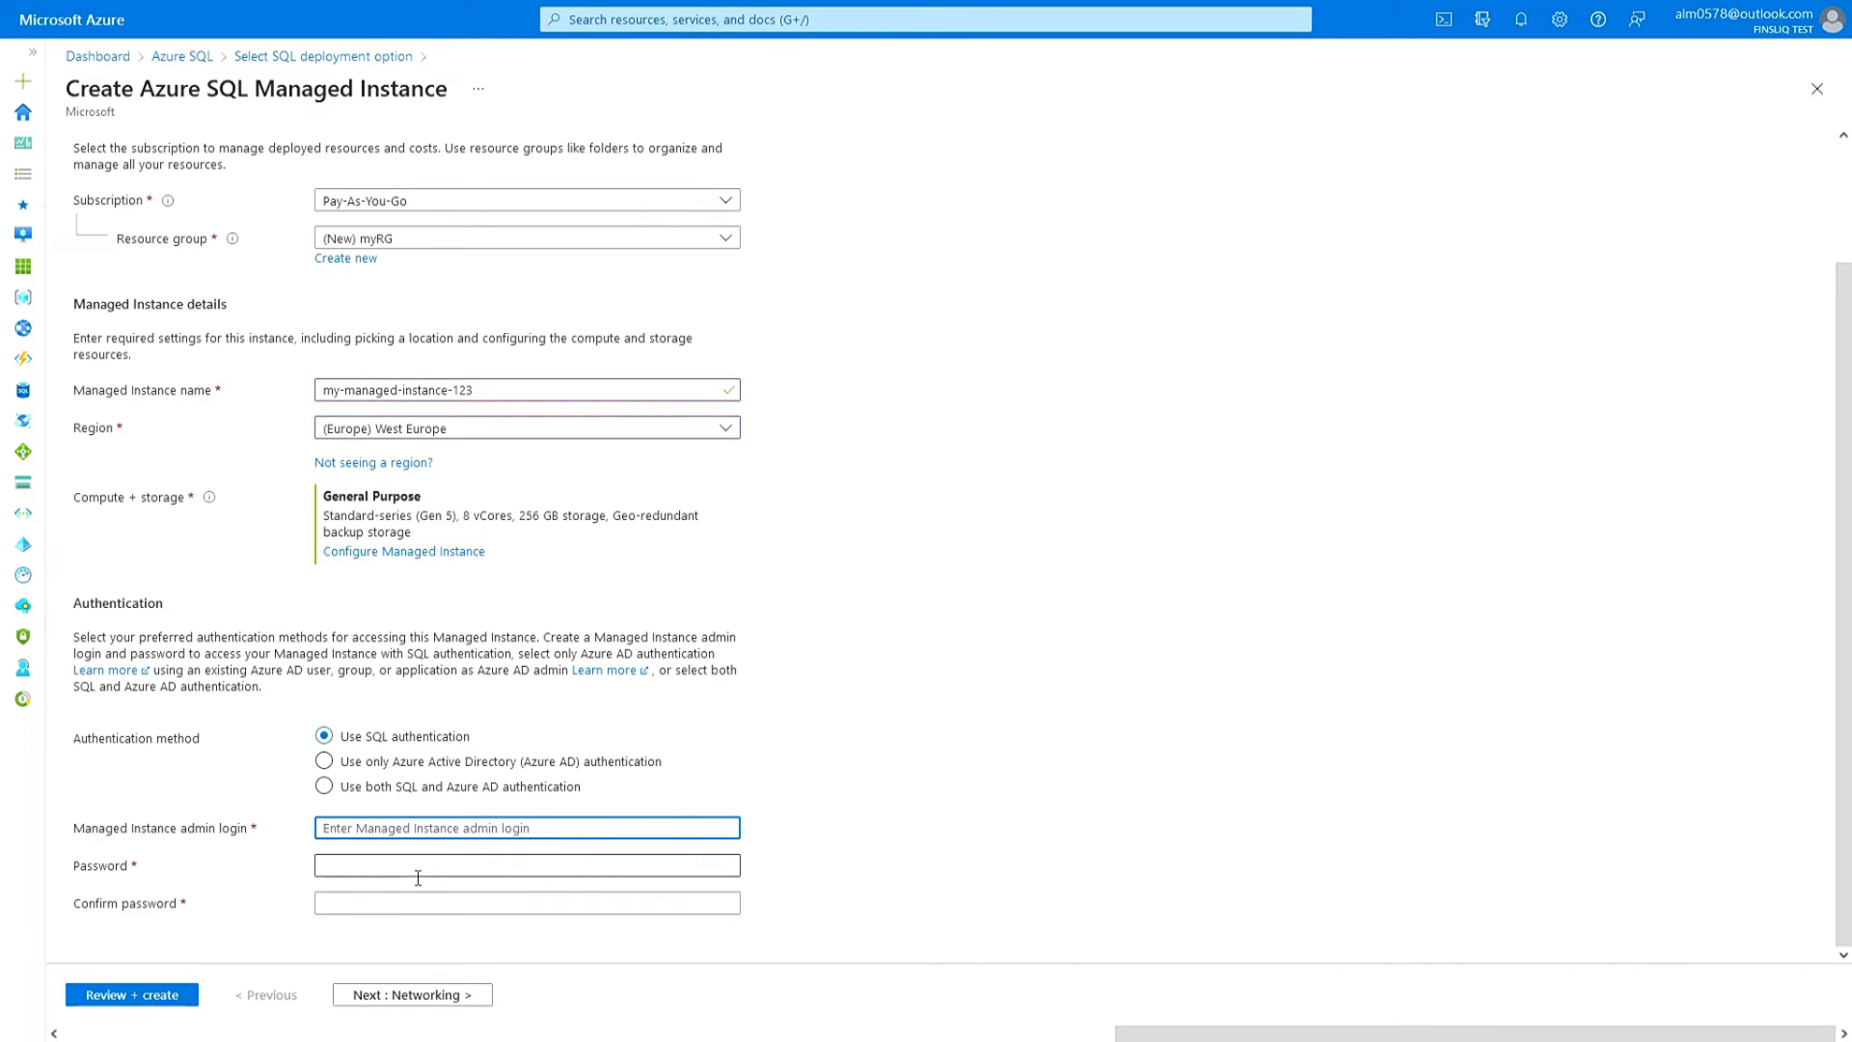
type("azureuser")
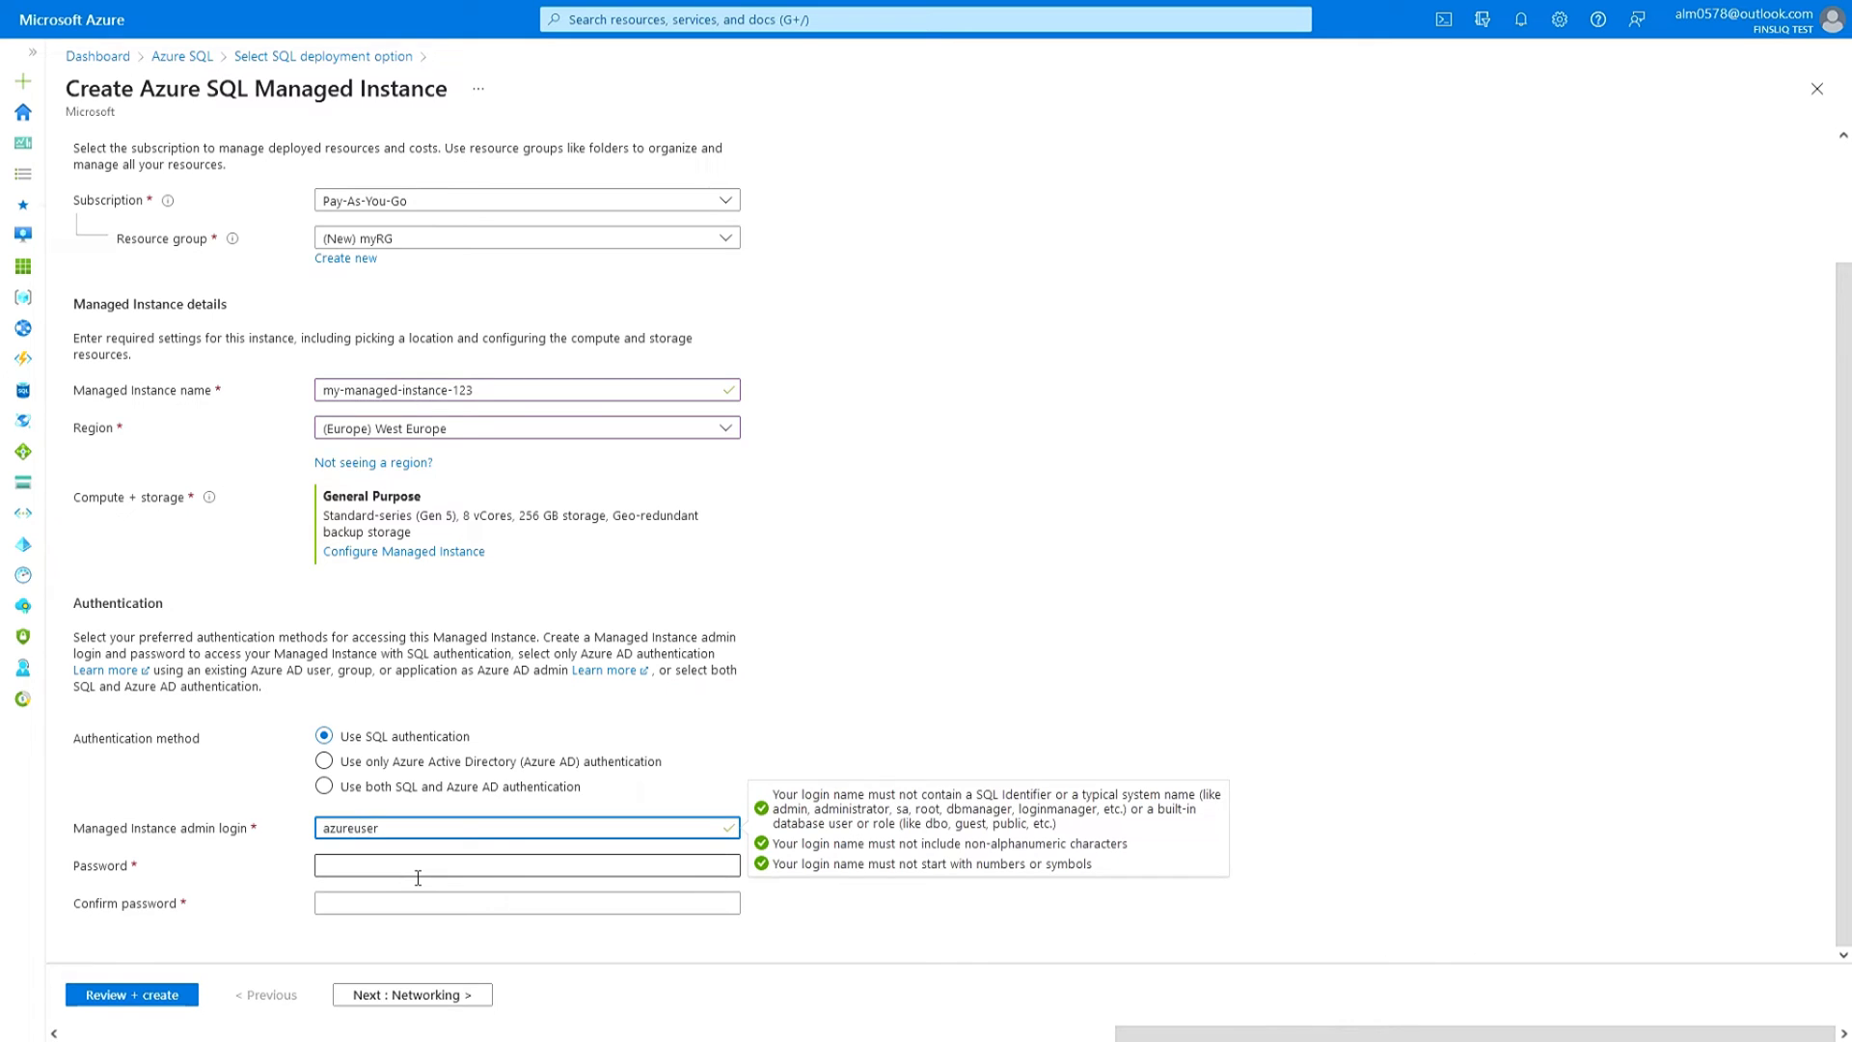
- Enter the admin password and fill in the matching password confirmation
left_click(428, 869)
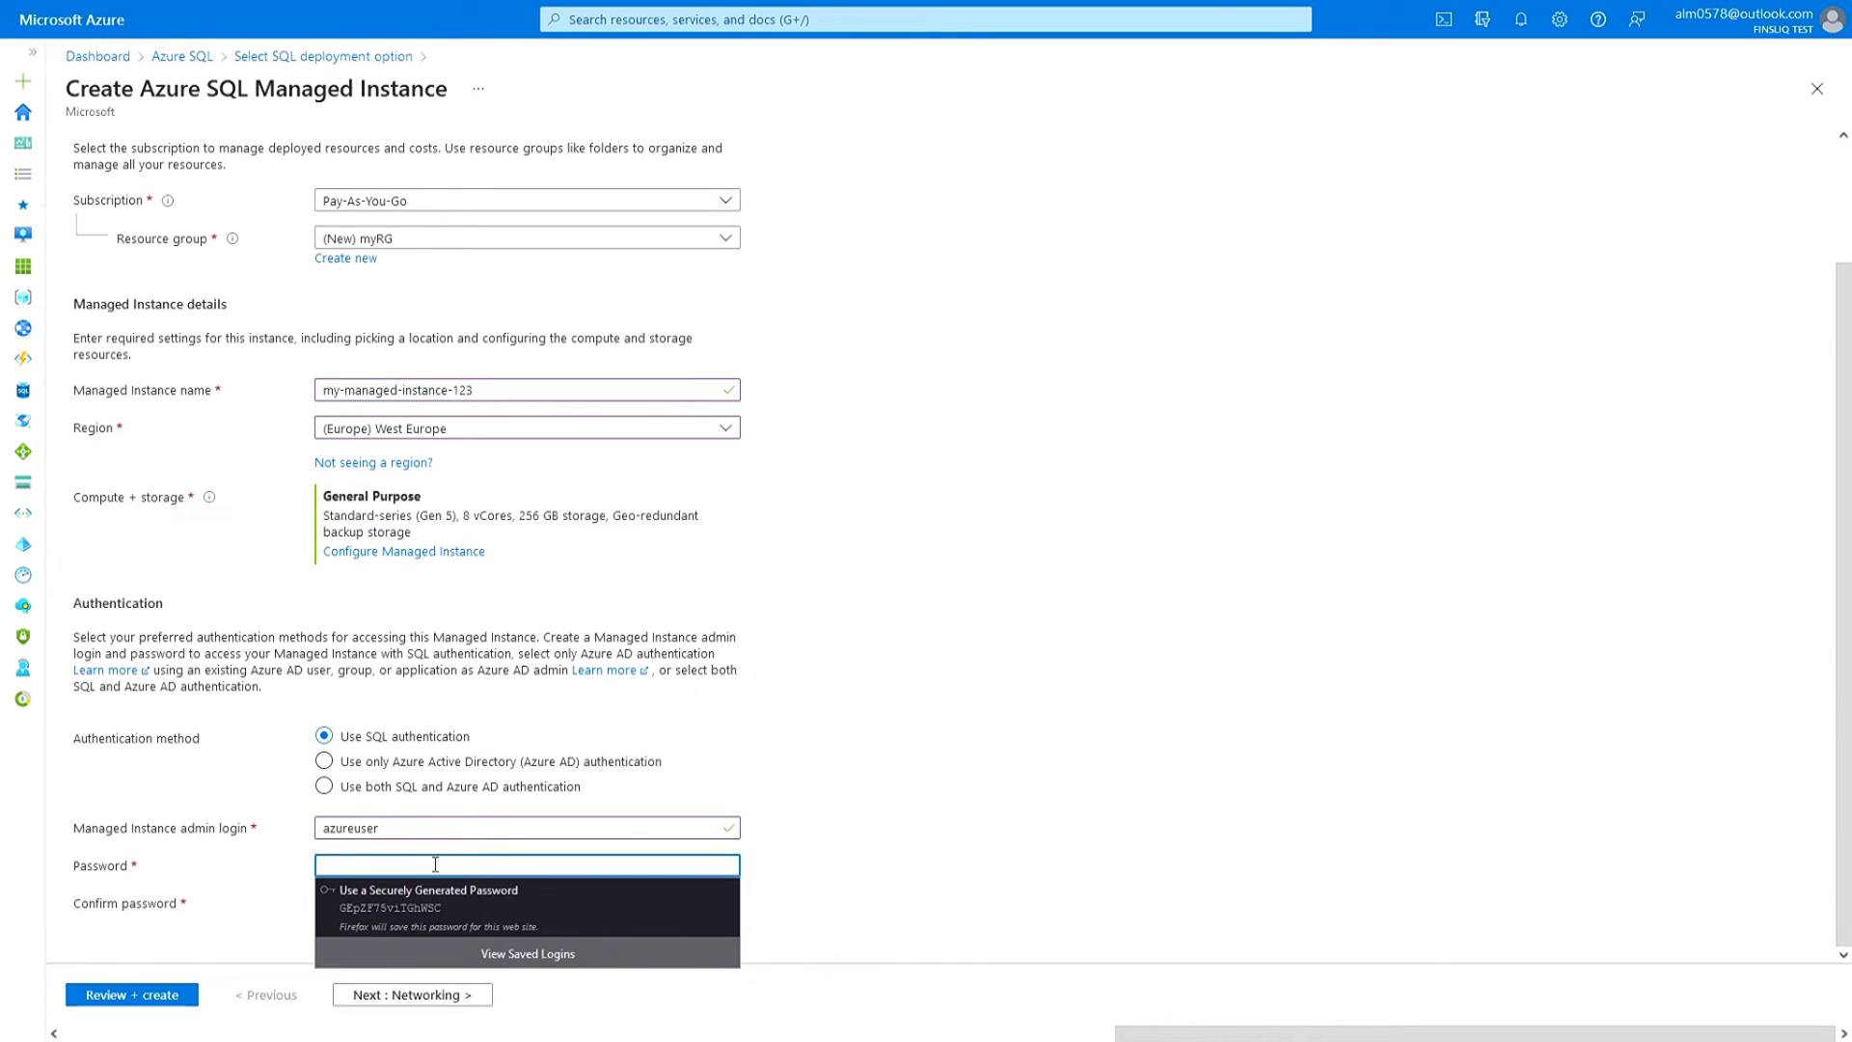
type("••••••••••••")
key("Tab")
type("••••••")
key("BackSpace")
key("BackSpace")
key("BackSpace")
key("BackSpace")
key("BackSpace")
key("BackSpace")
type("••••••••••••")
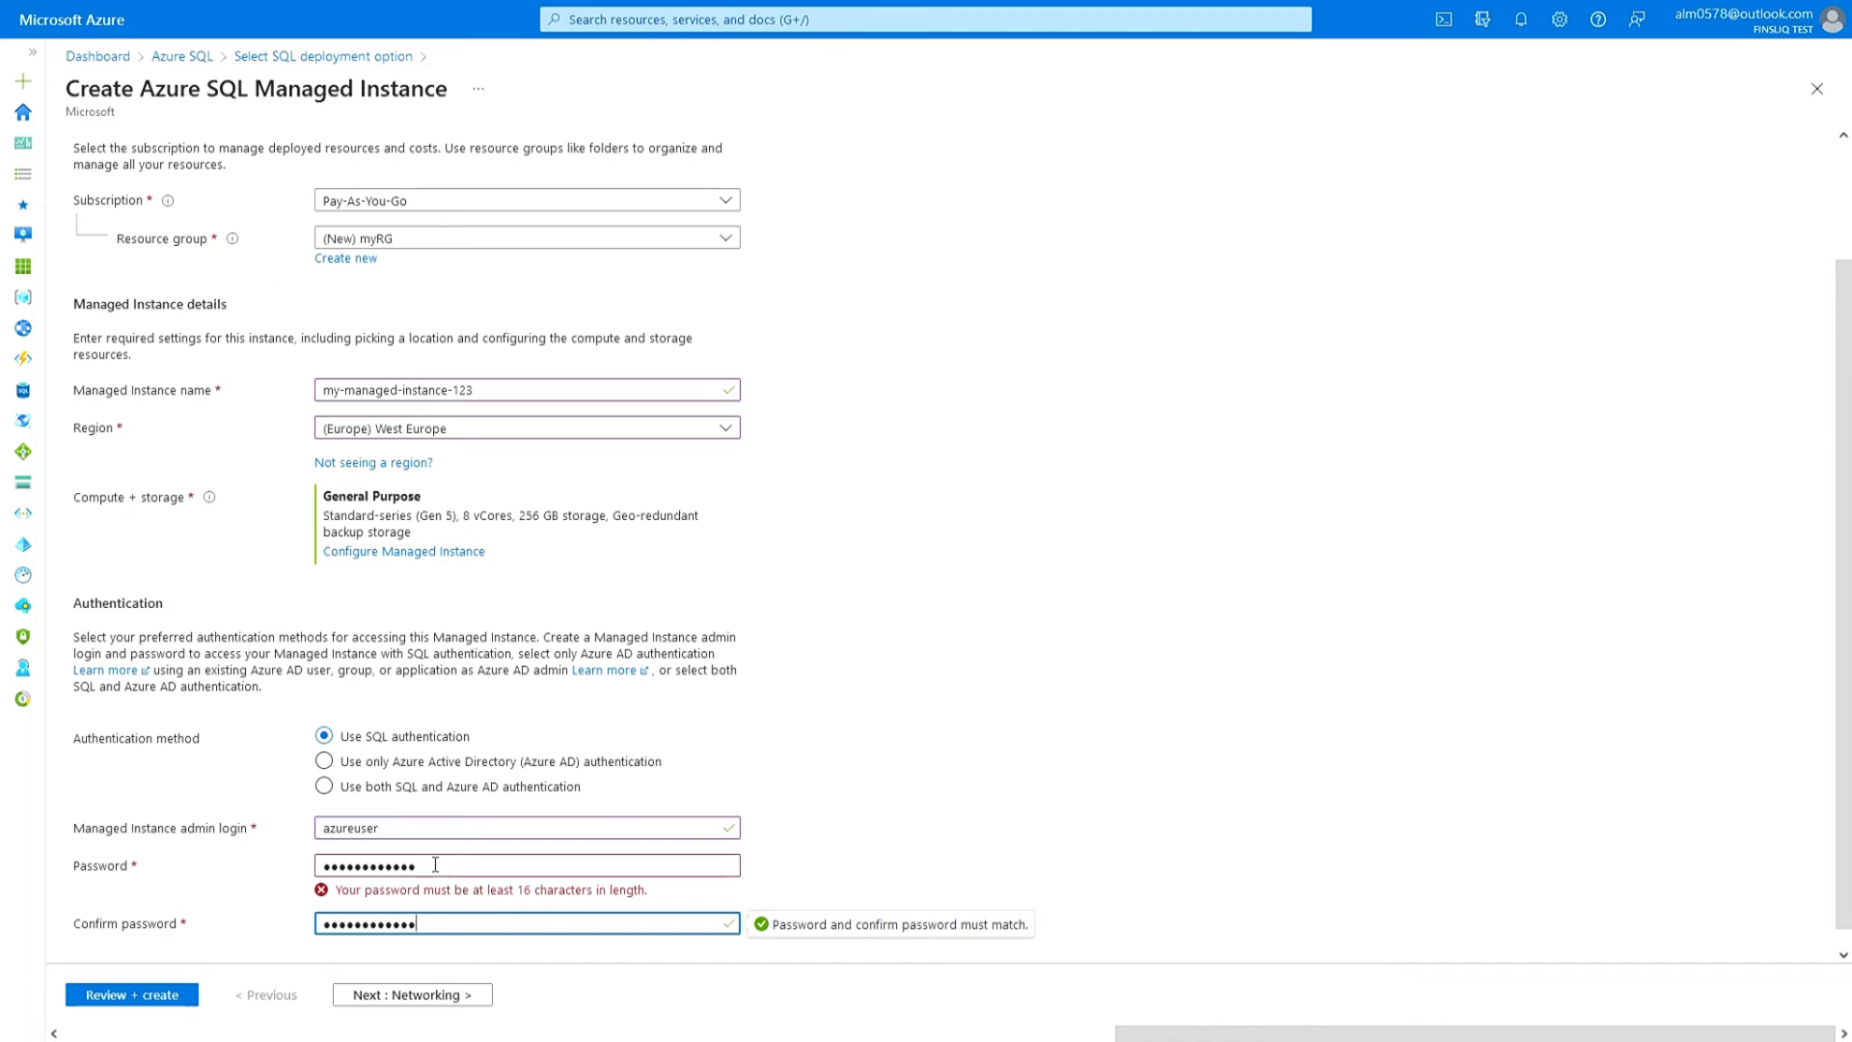
- Retype the admin password in the password field
double_click(579, 835)
double_click(533, 867)
type("••••••••••••")
scroll(743, 879, "down", 1)
left_click(844, 880)
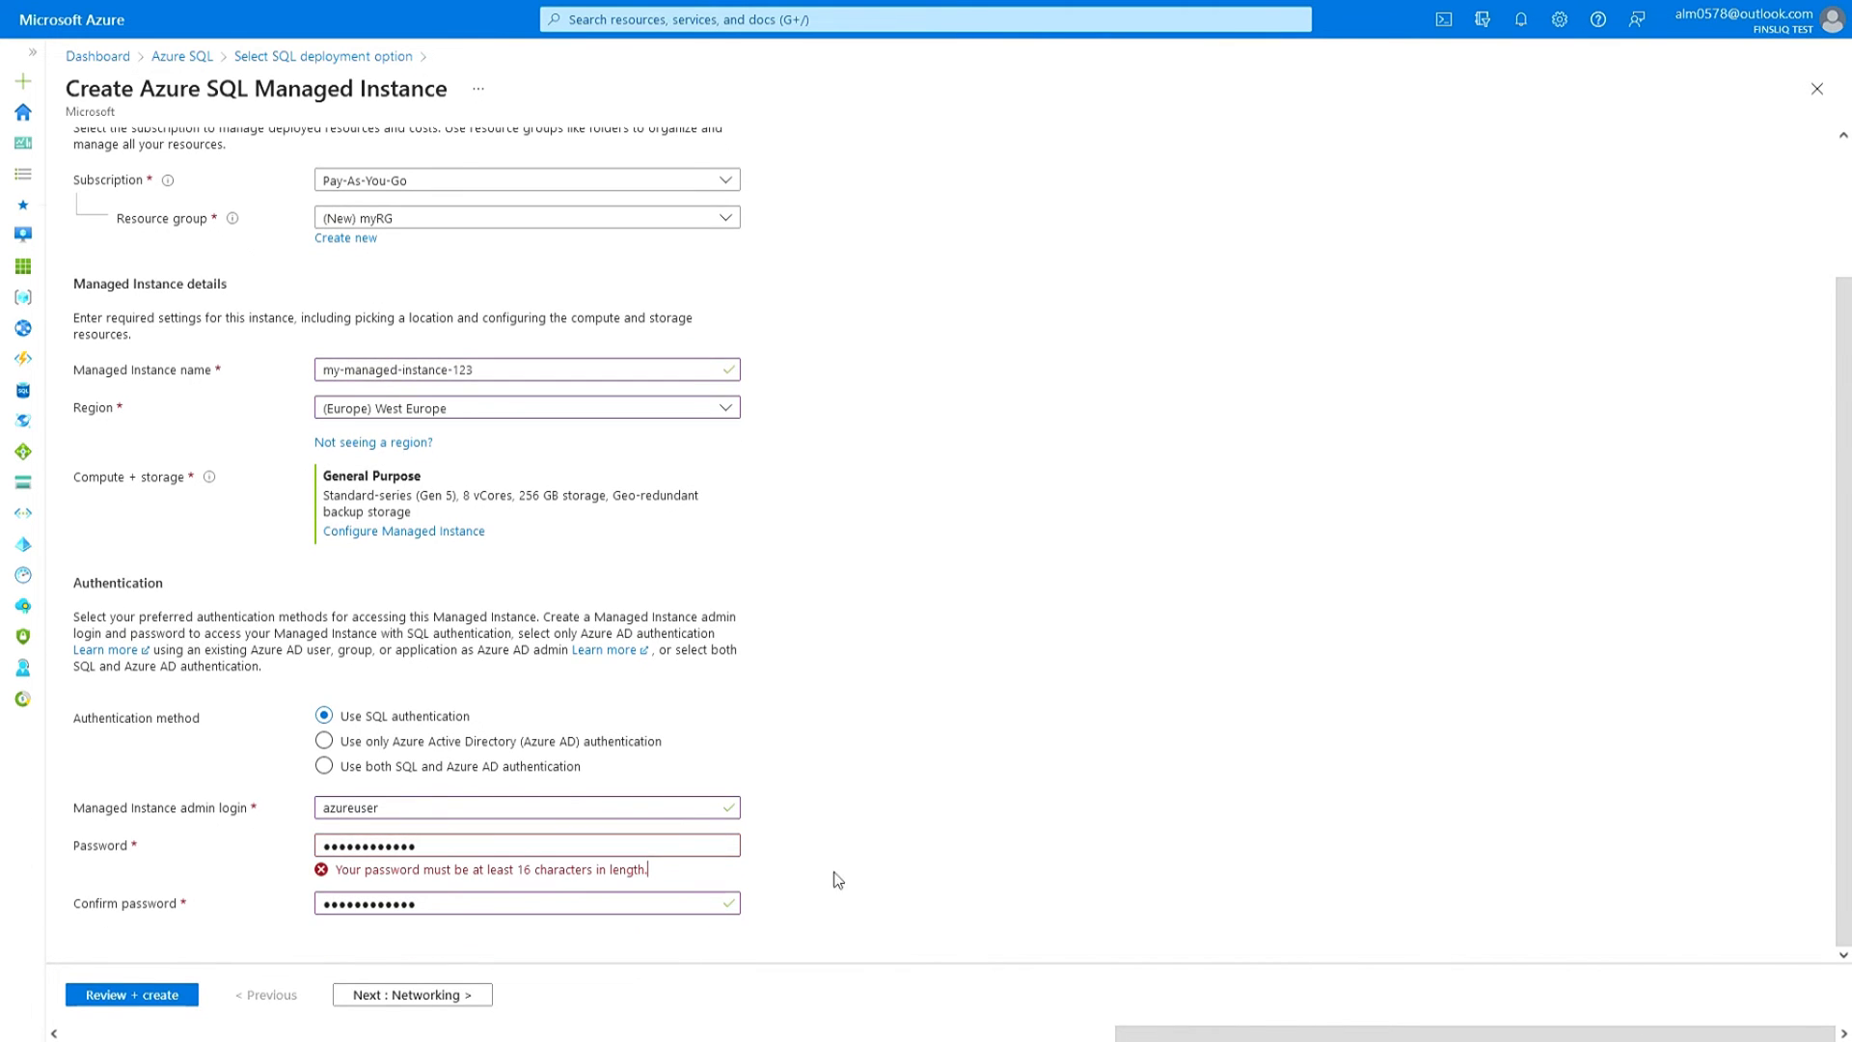
- Replace the admin password with a longer one of 16 characters
left_click(564, 838)
scroll(564, 838, "up", 1)
key("ctrl+a")
type("•••••••••••")
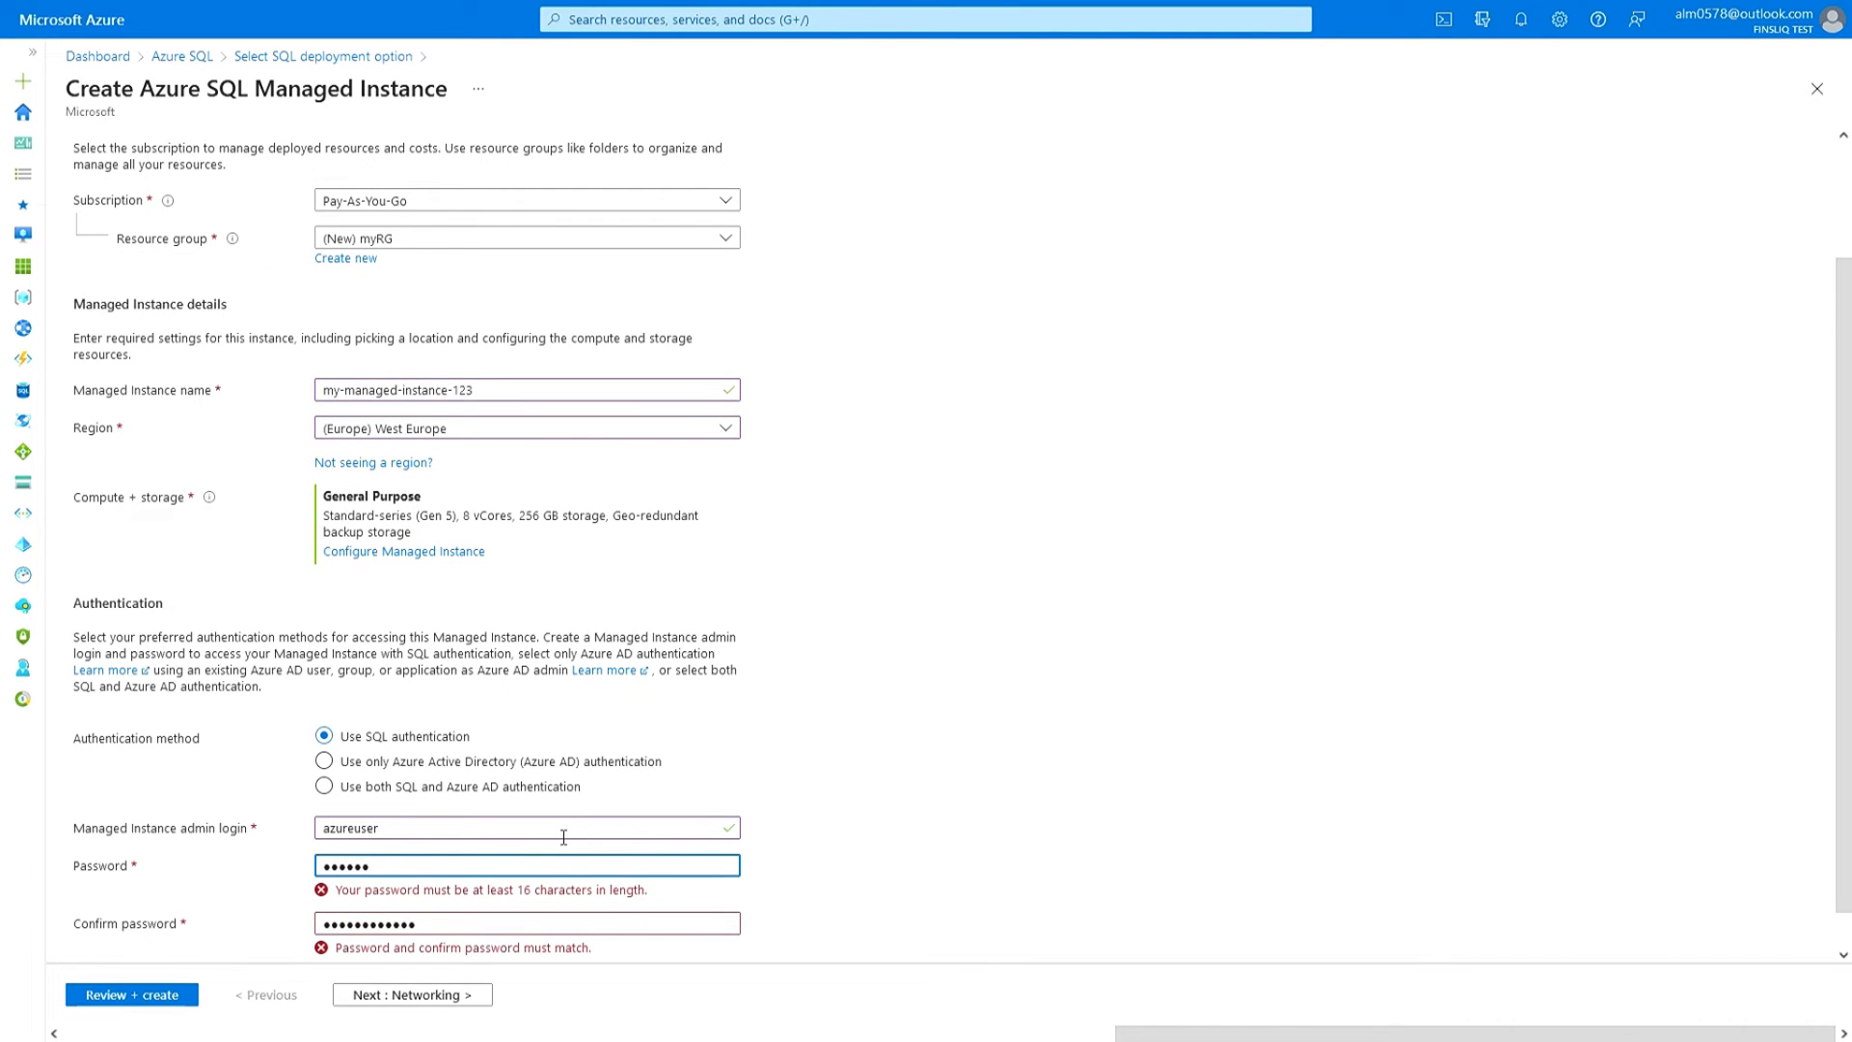
type("•")
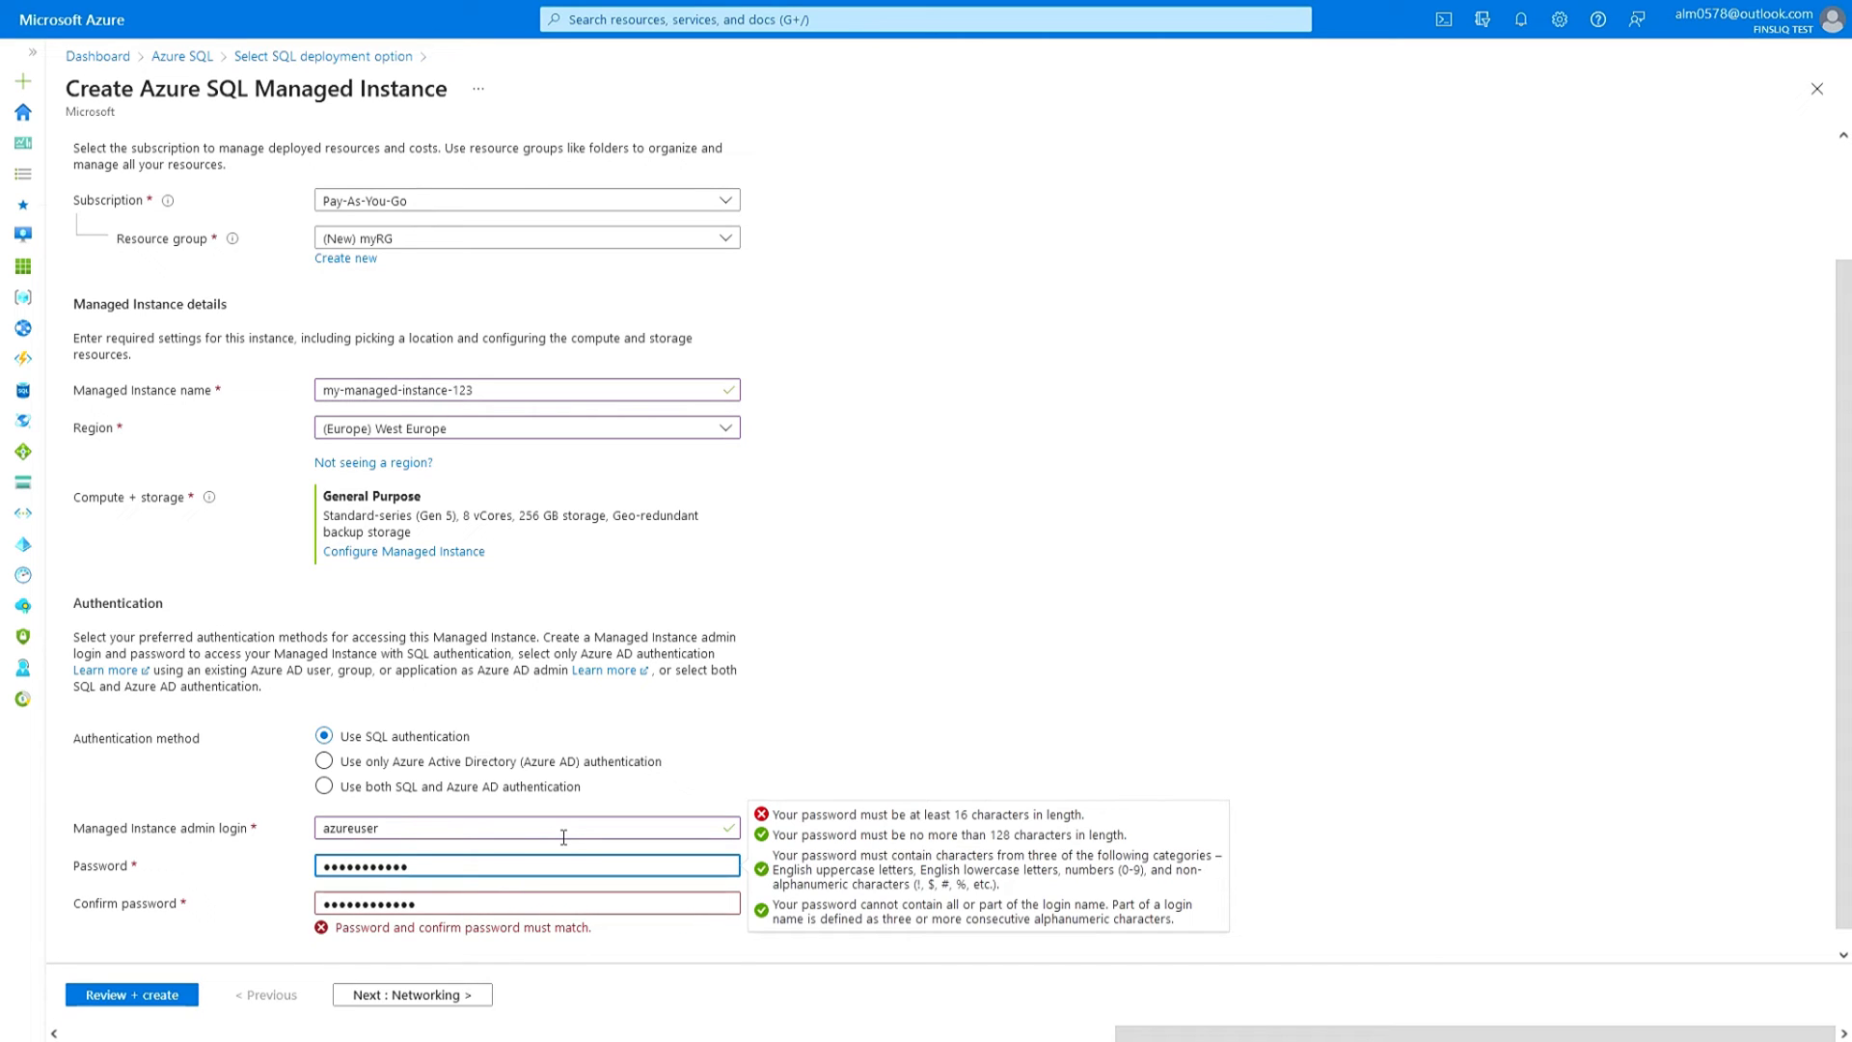
type("•••••")
- Extend the password confirmation to match the 16-character admin password
left_click(443, 902)
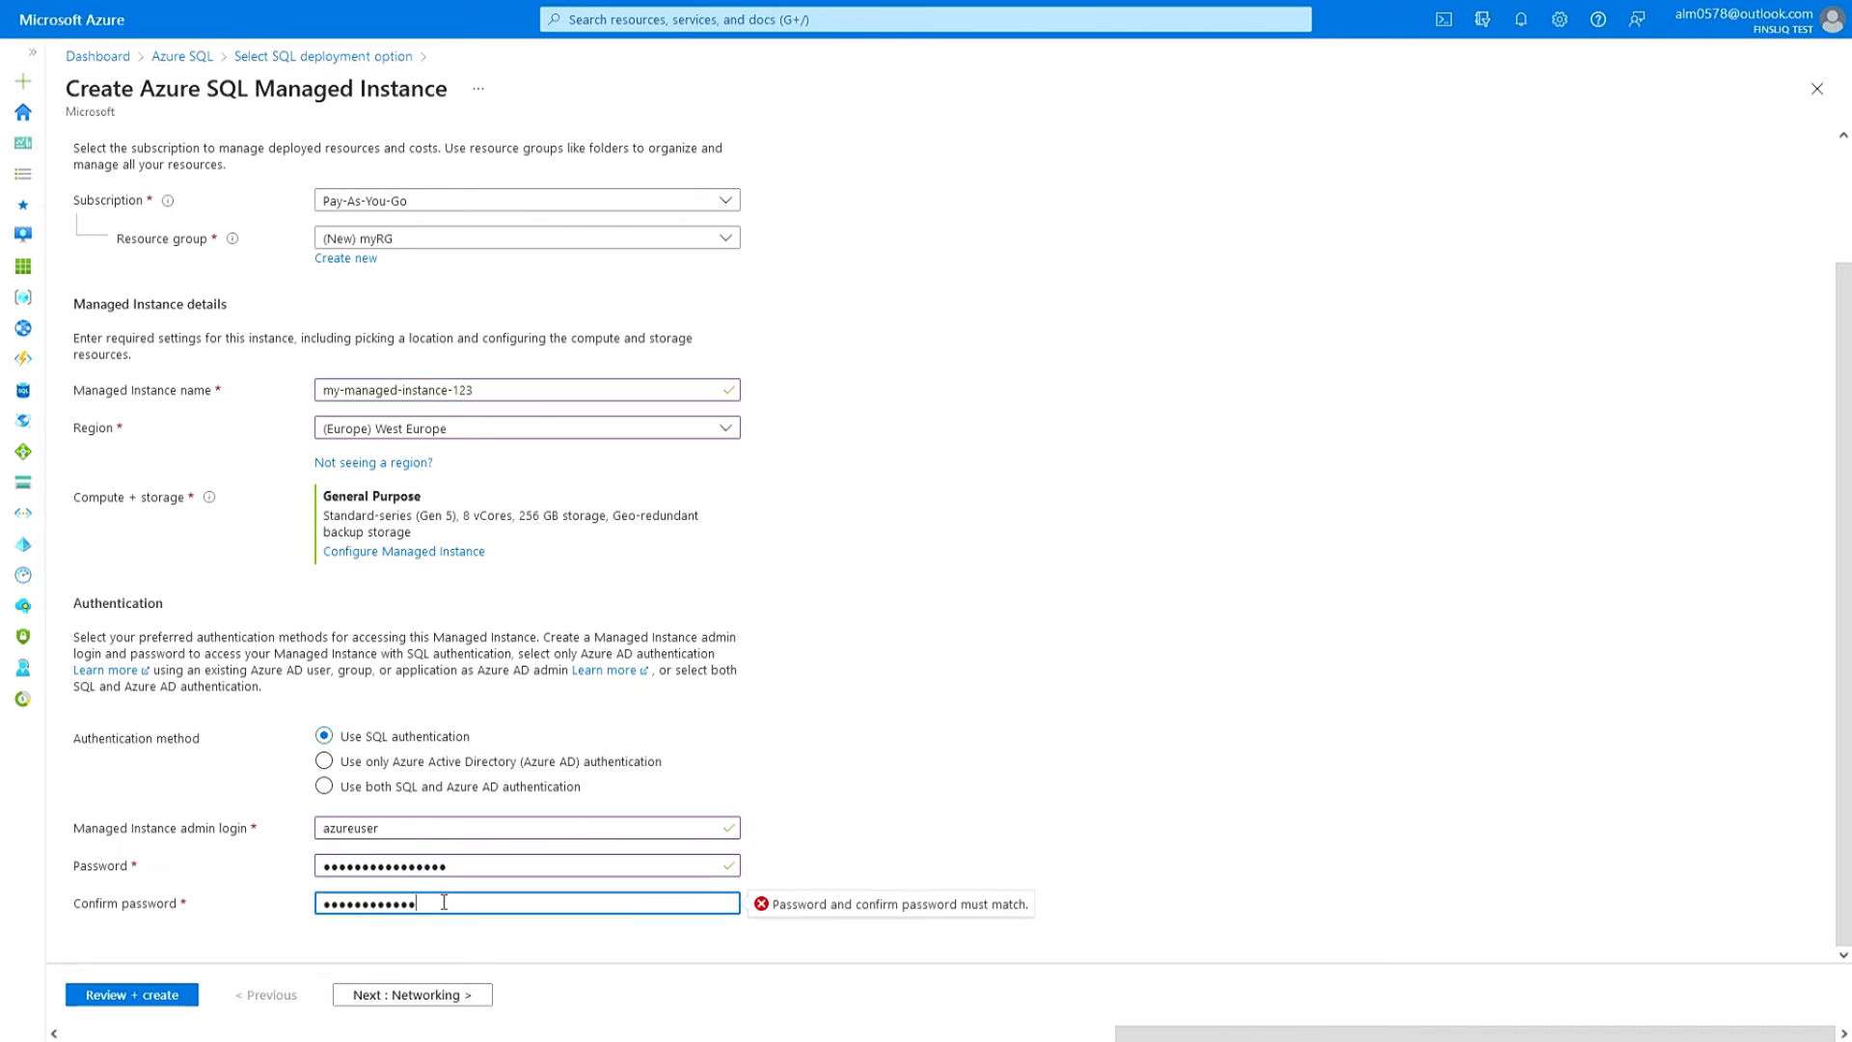
type("•••")
left_click(960, 866)
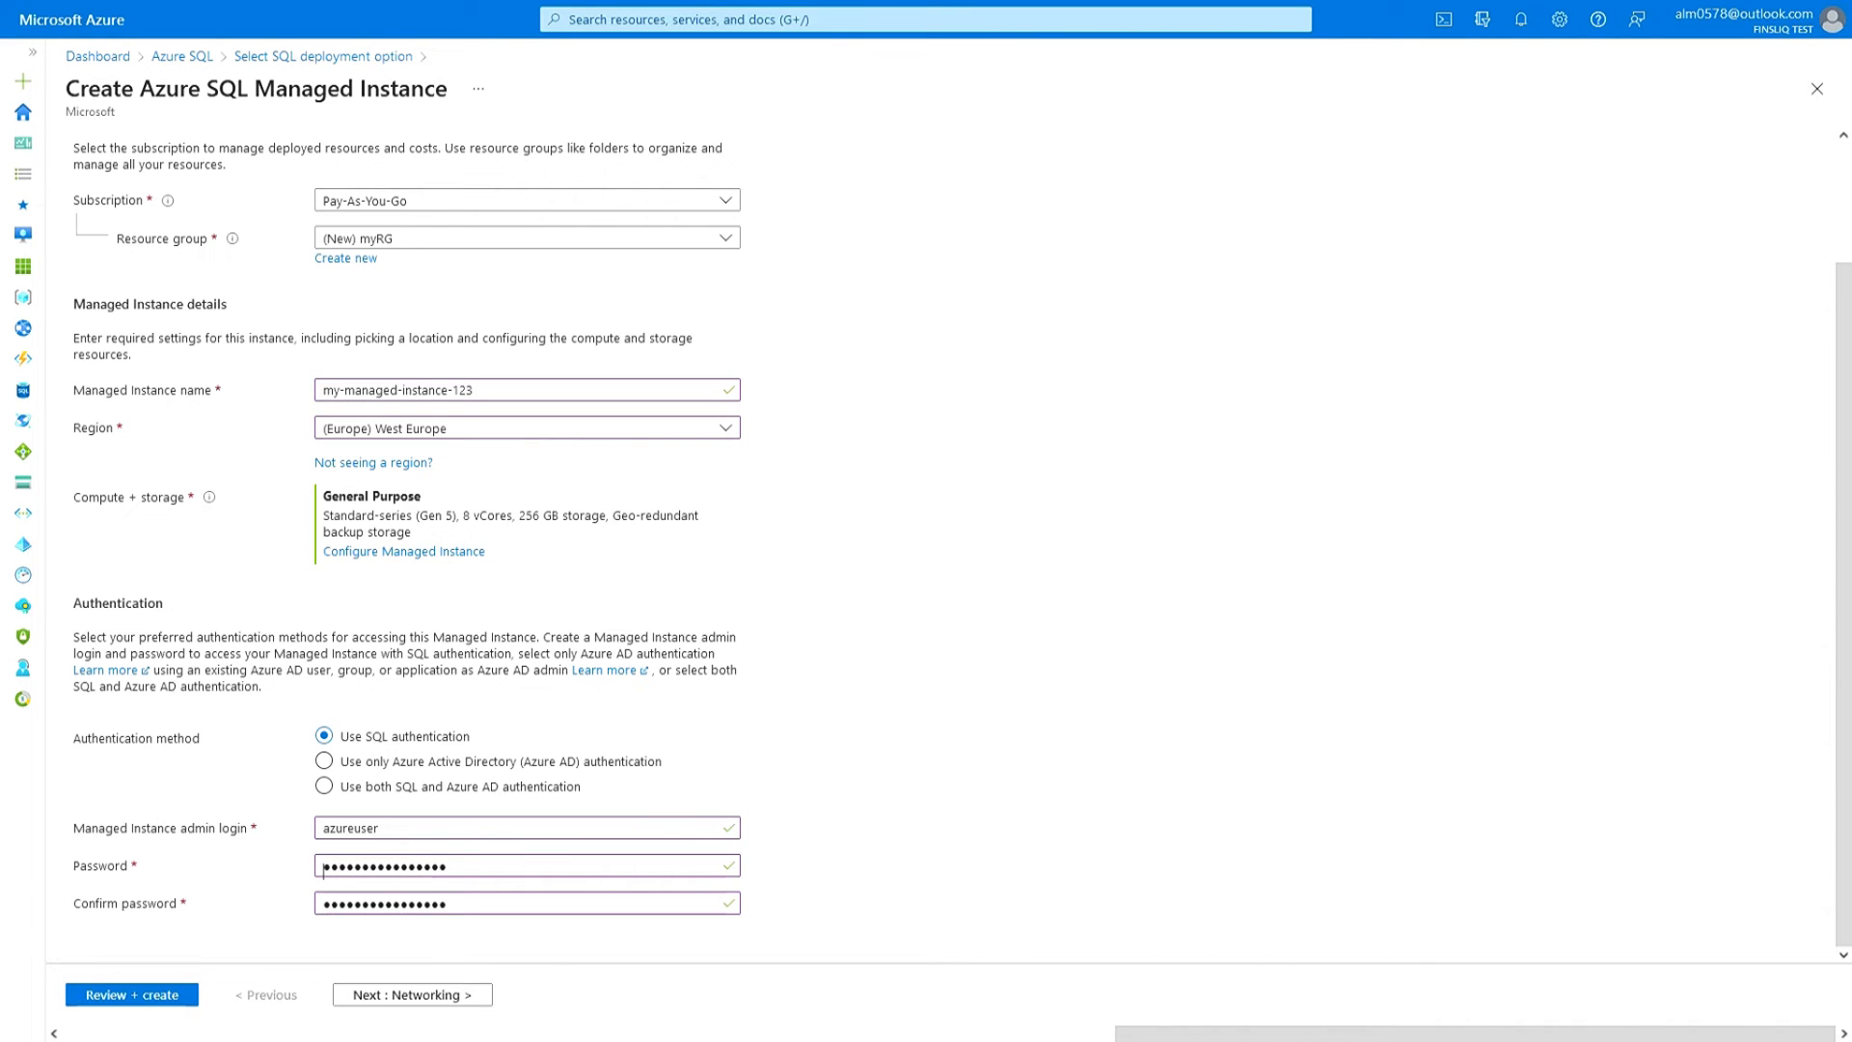
- Go to the Networking settings and choose the new vnet-my-managed-instance-123/ManagedInstance virtual network and subnet
left_click(412, 995)
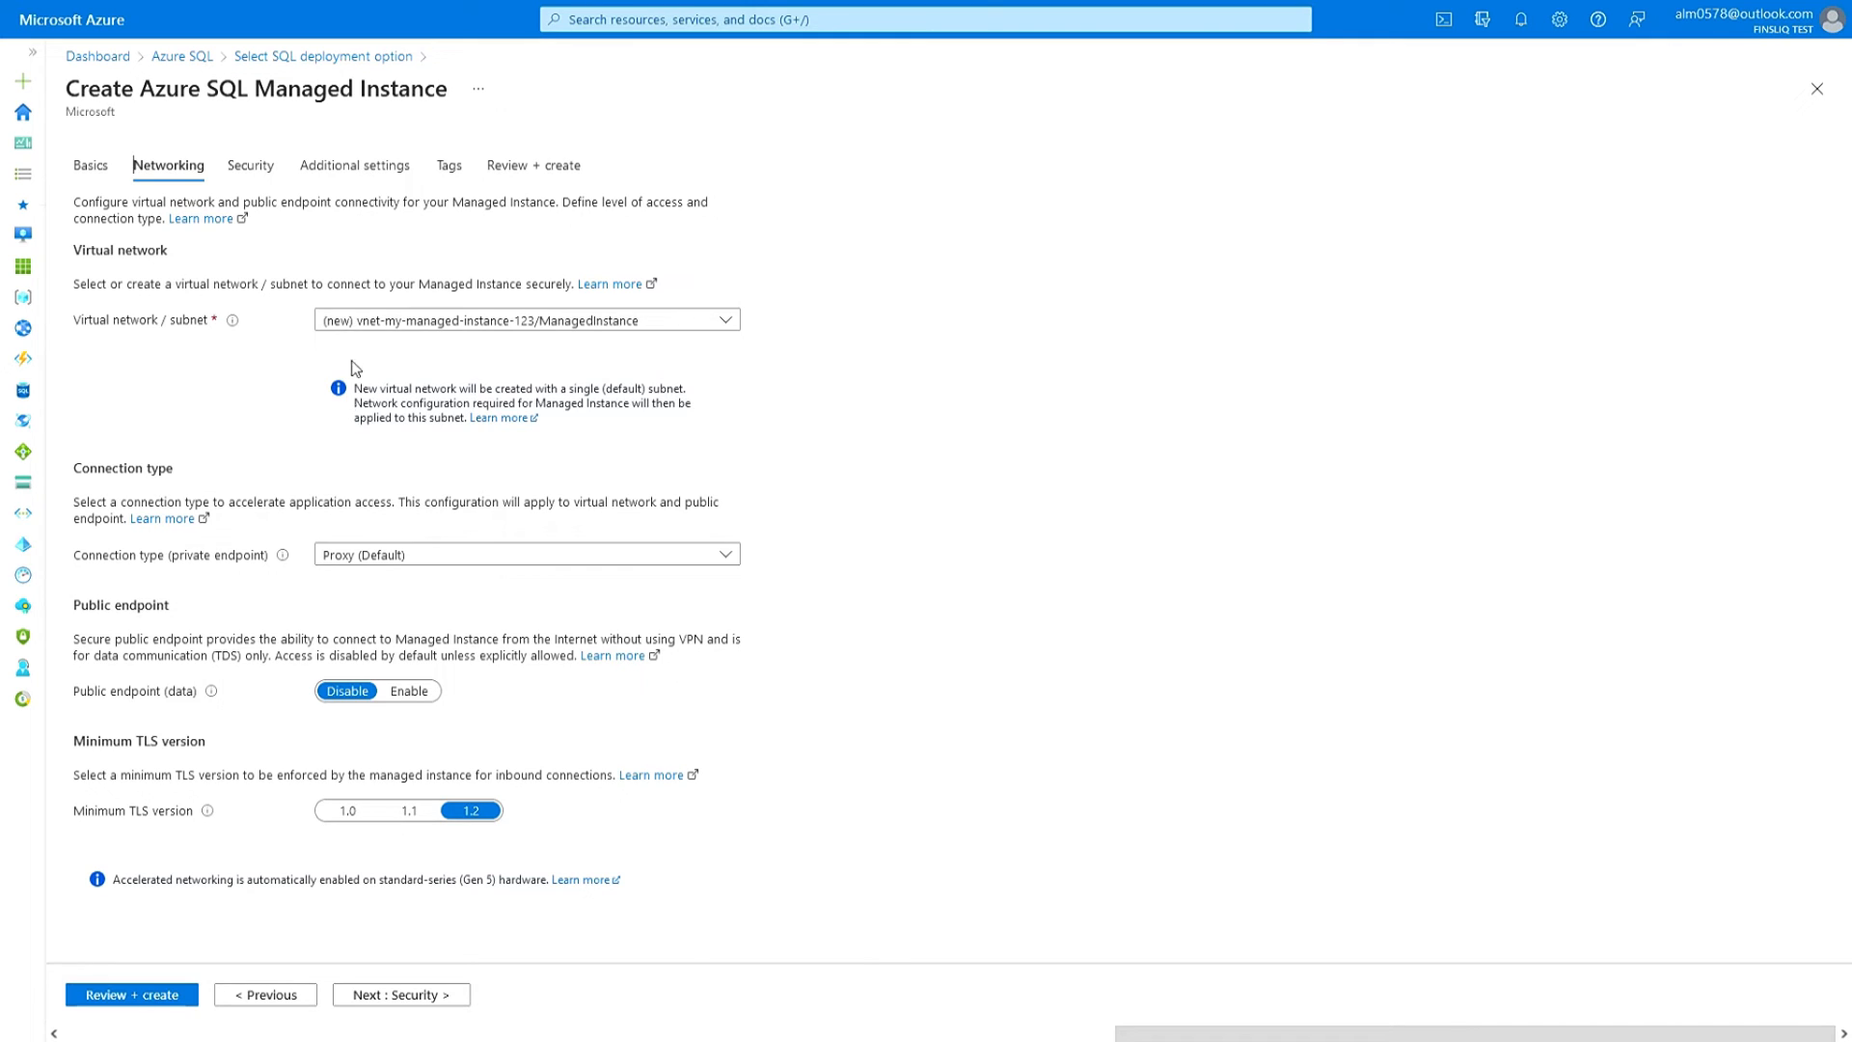
left_click(381, 321)
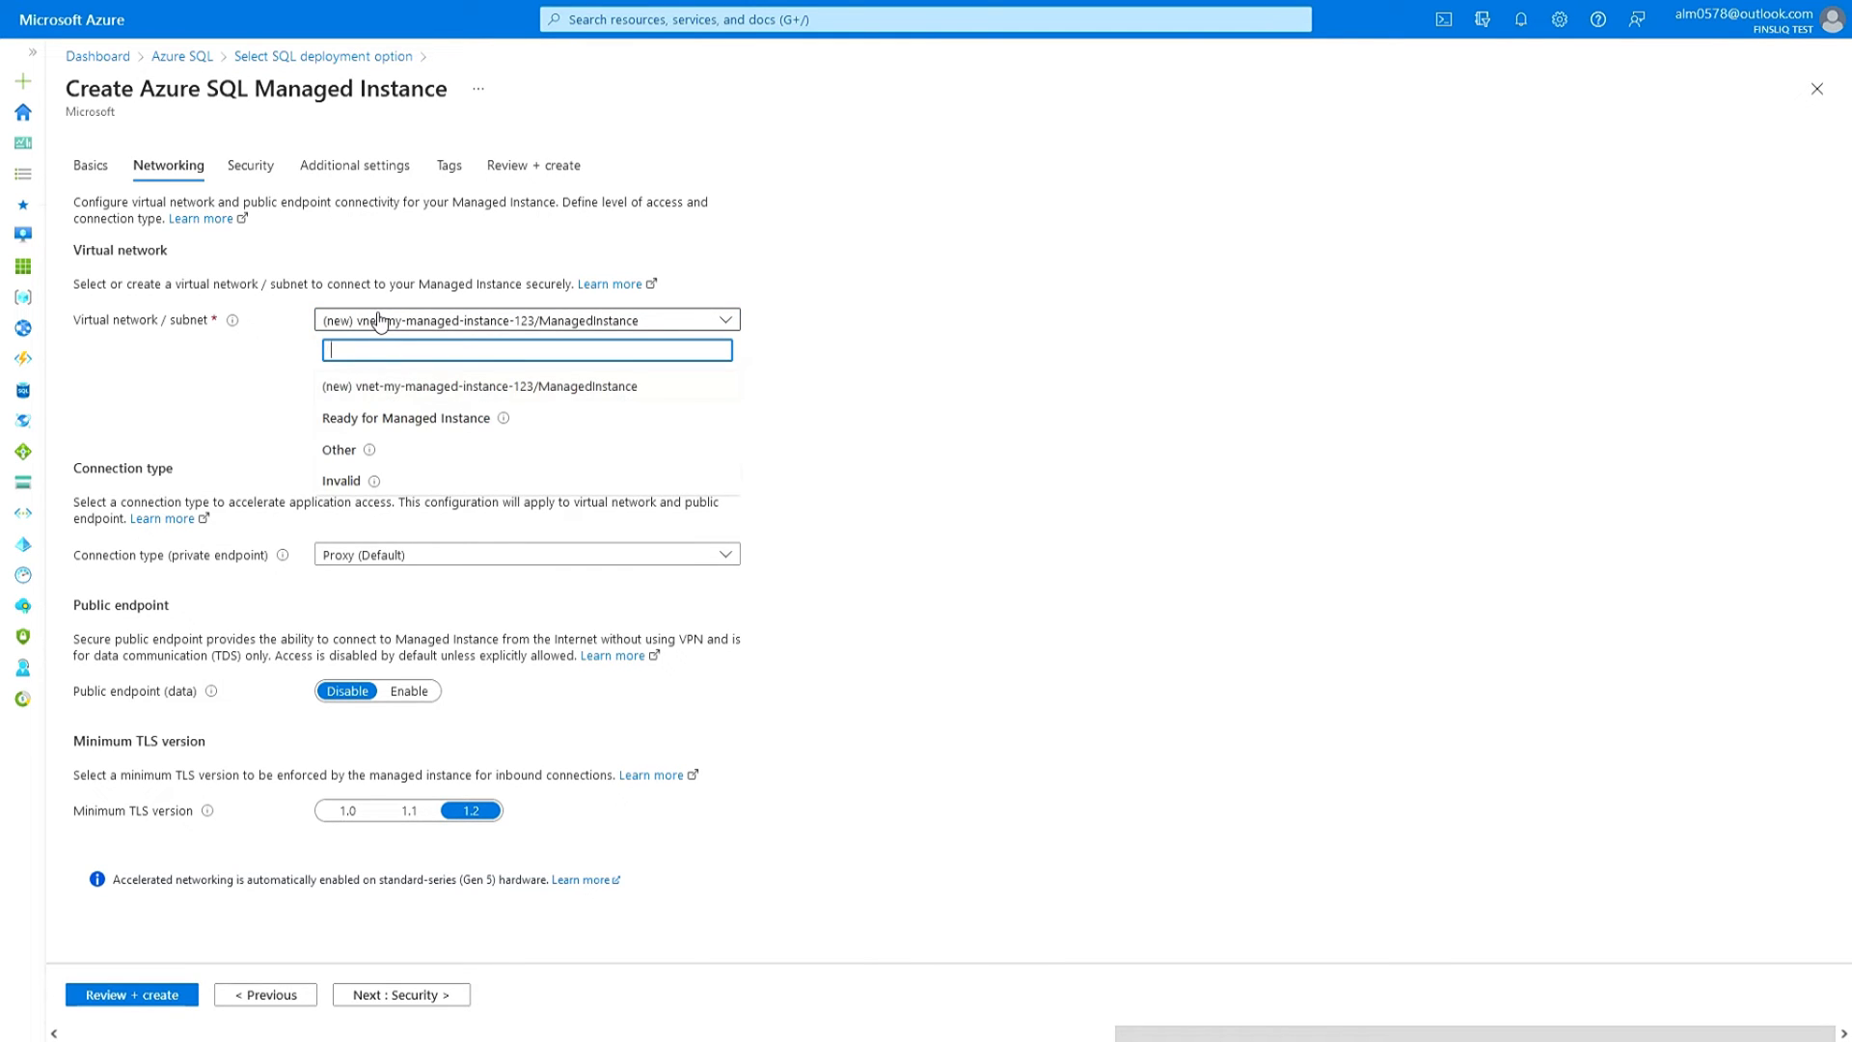
left_click(386, 386)
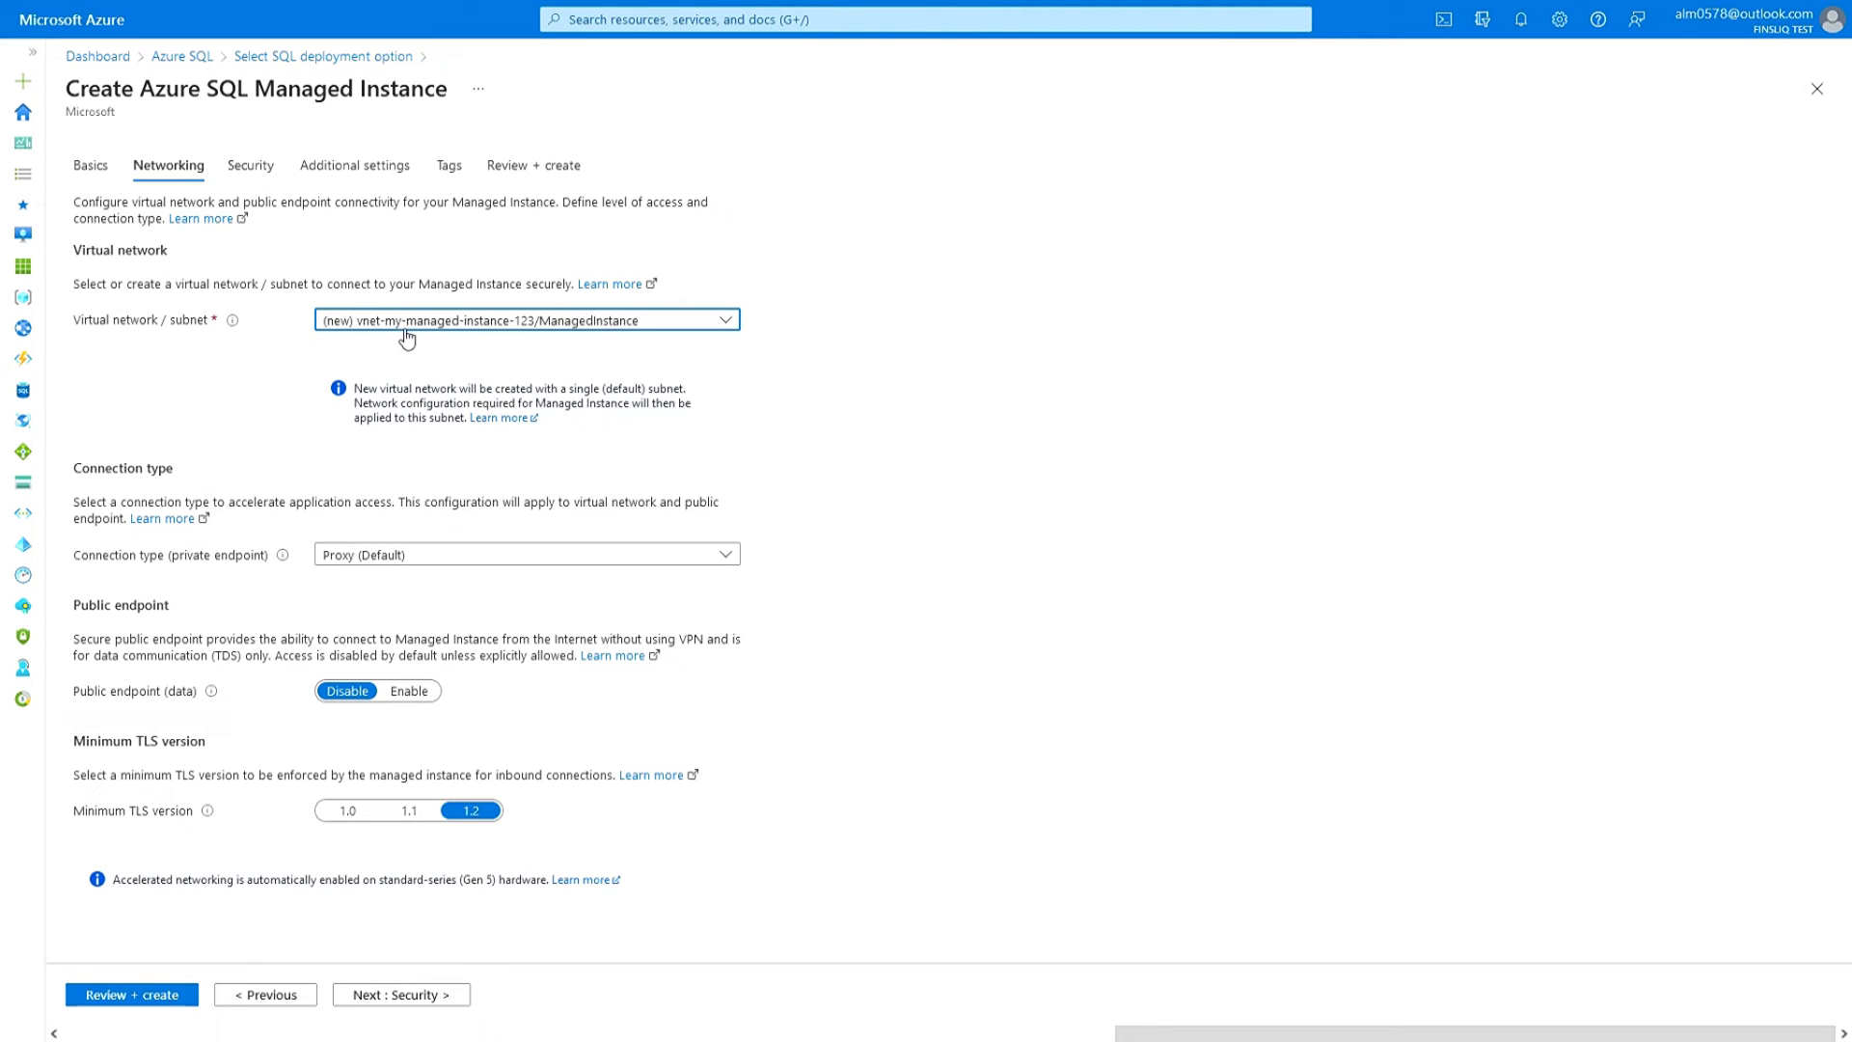
left_click(441, 333)
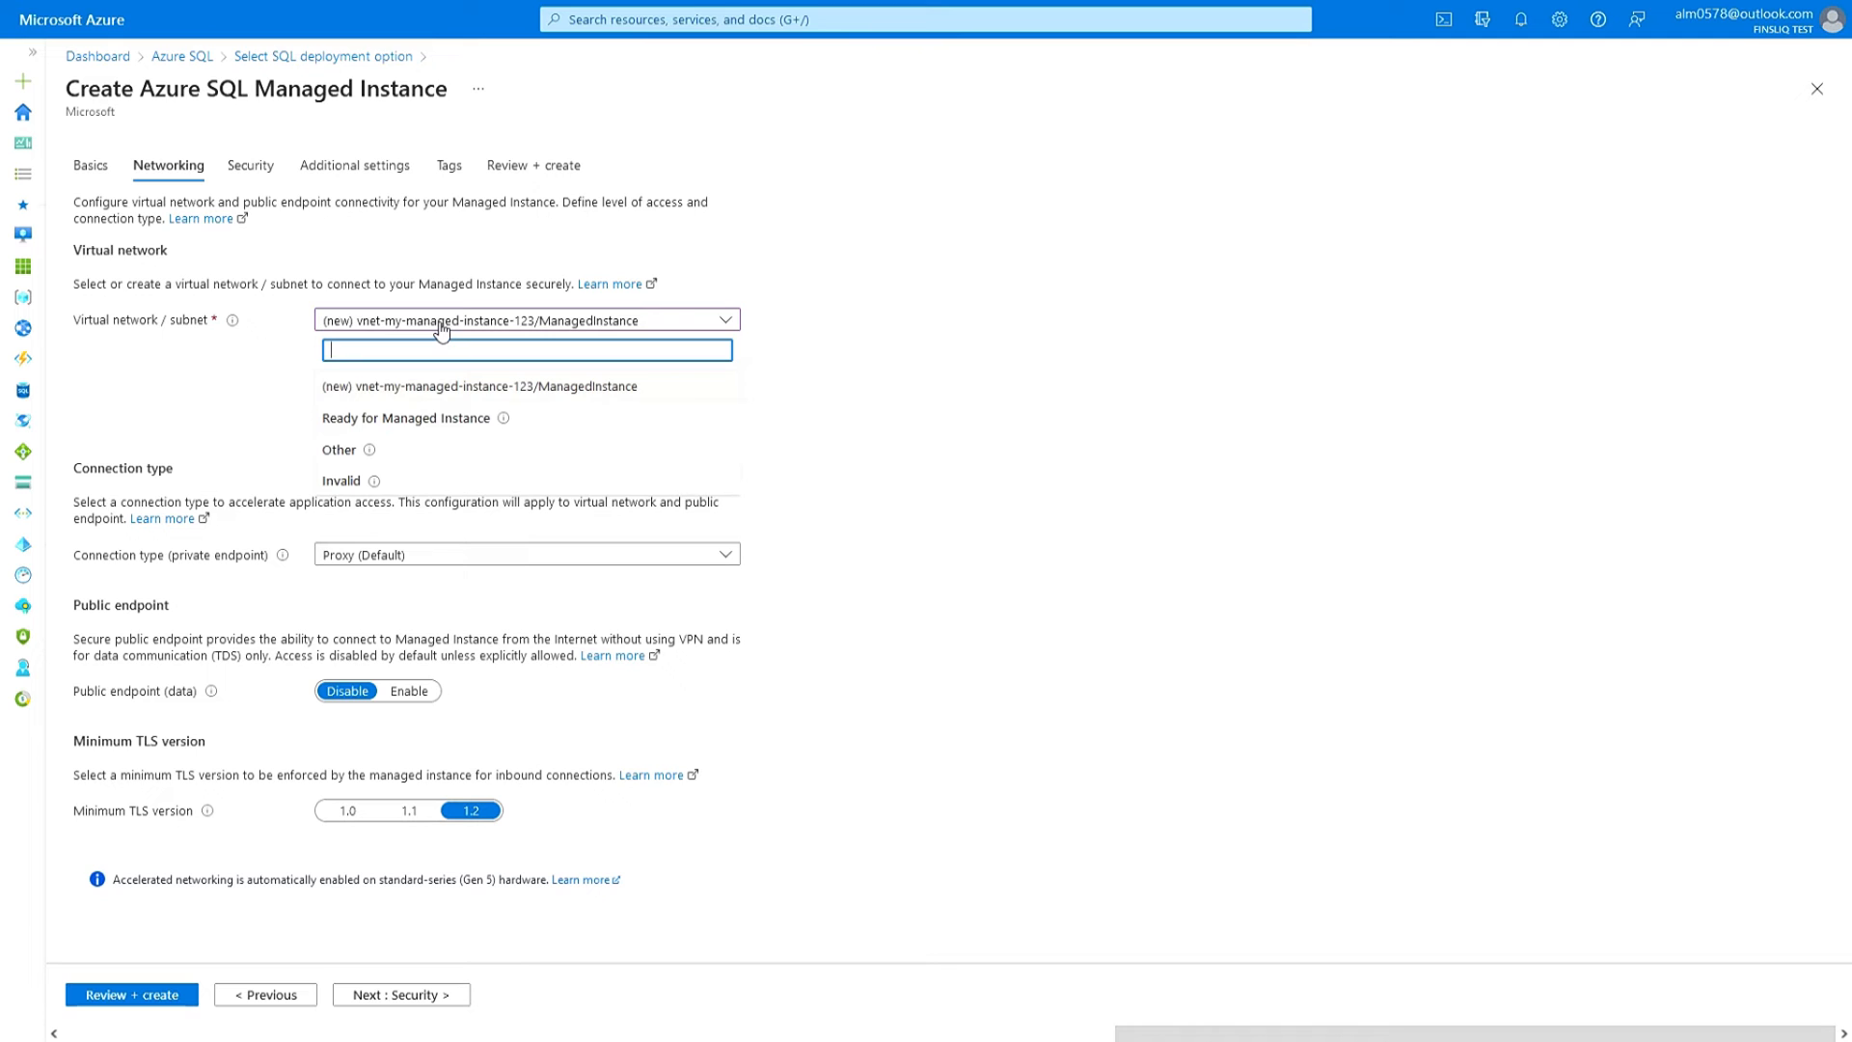
left_click(232, 377)
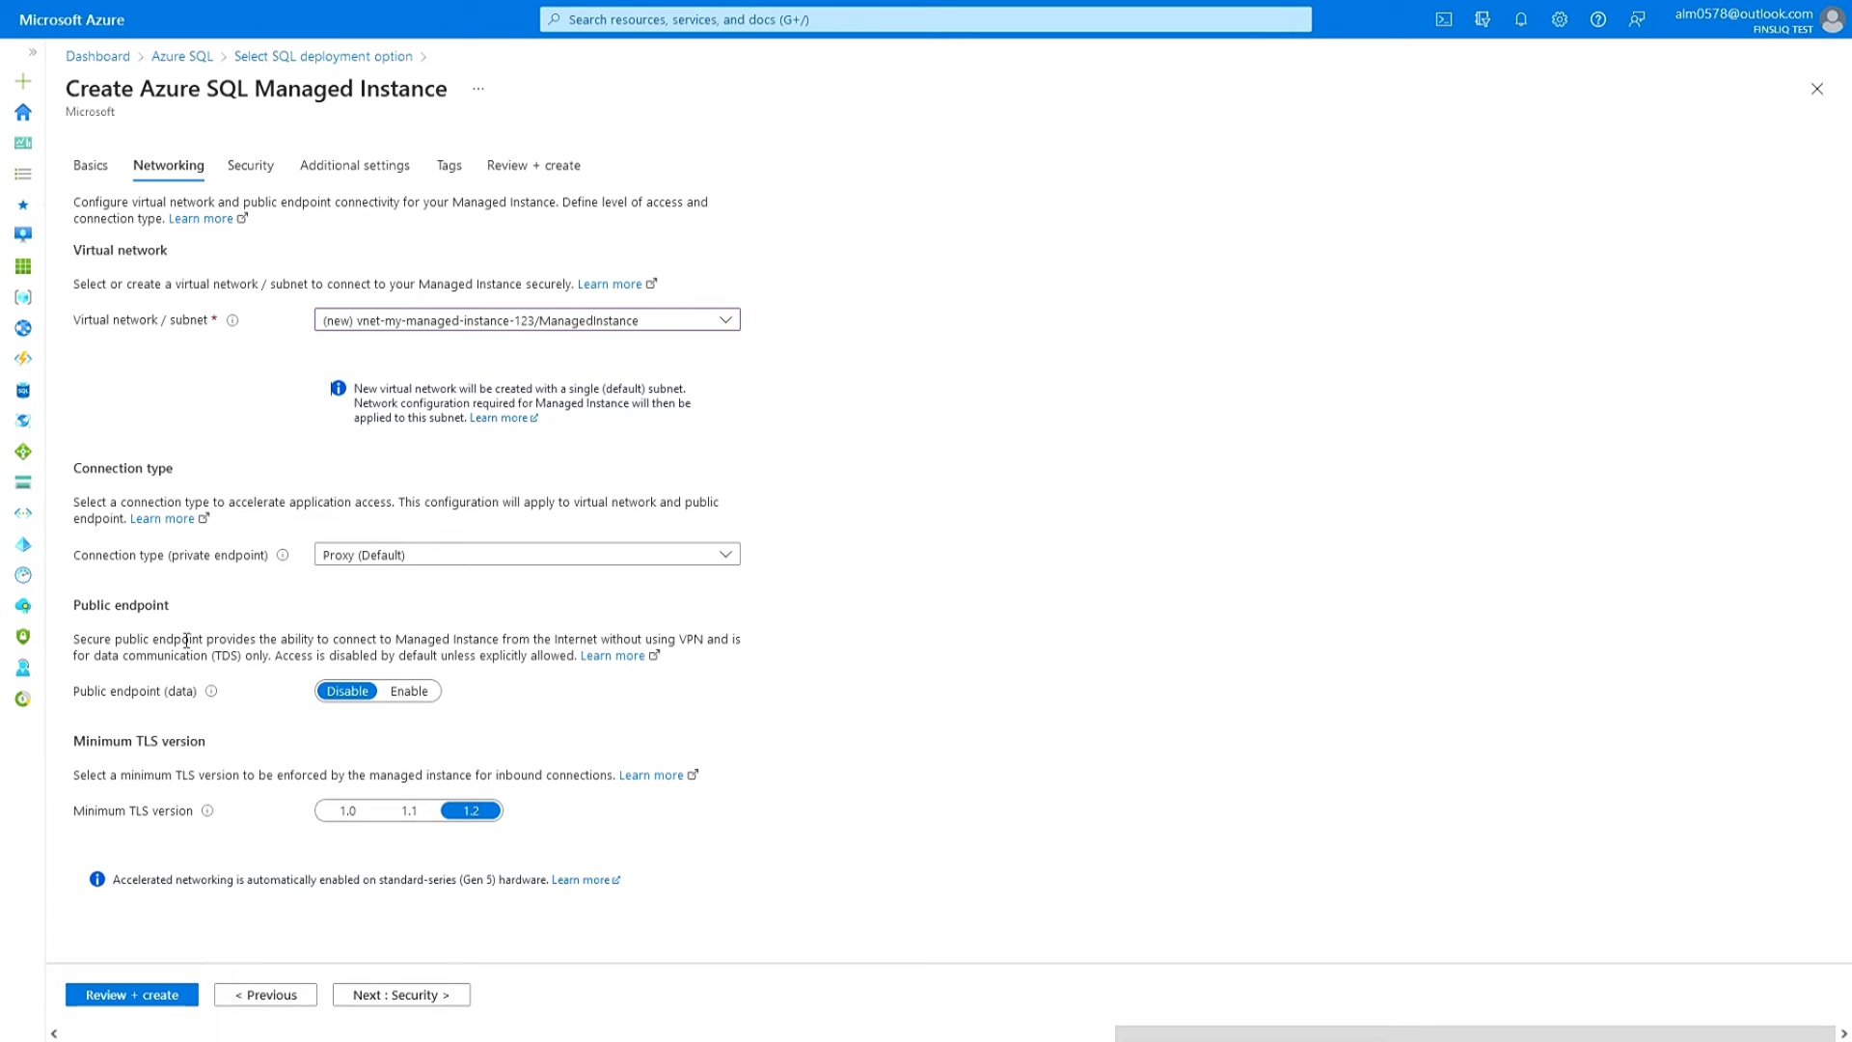
- Enable the public endpoint with access allowed from Azure services, and proceed to the Security settings
left_click(412, 694)
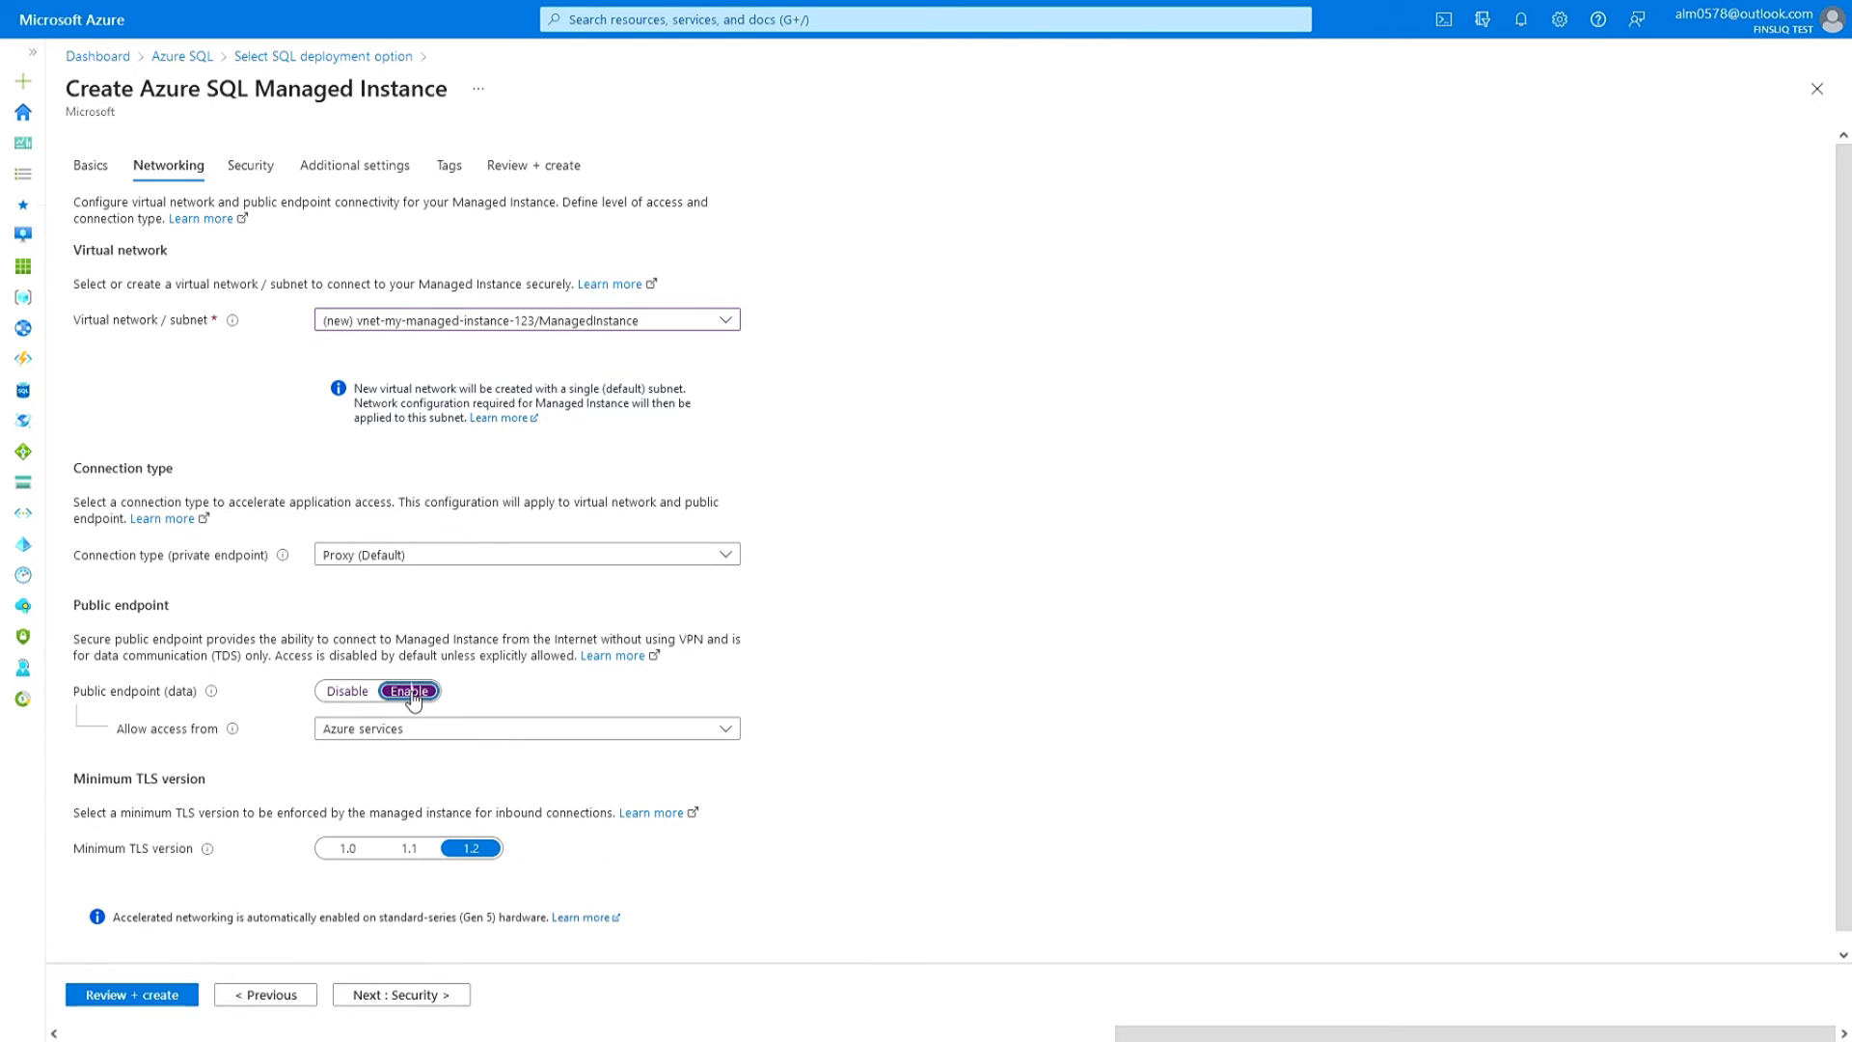
left_click(415, 731)
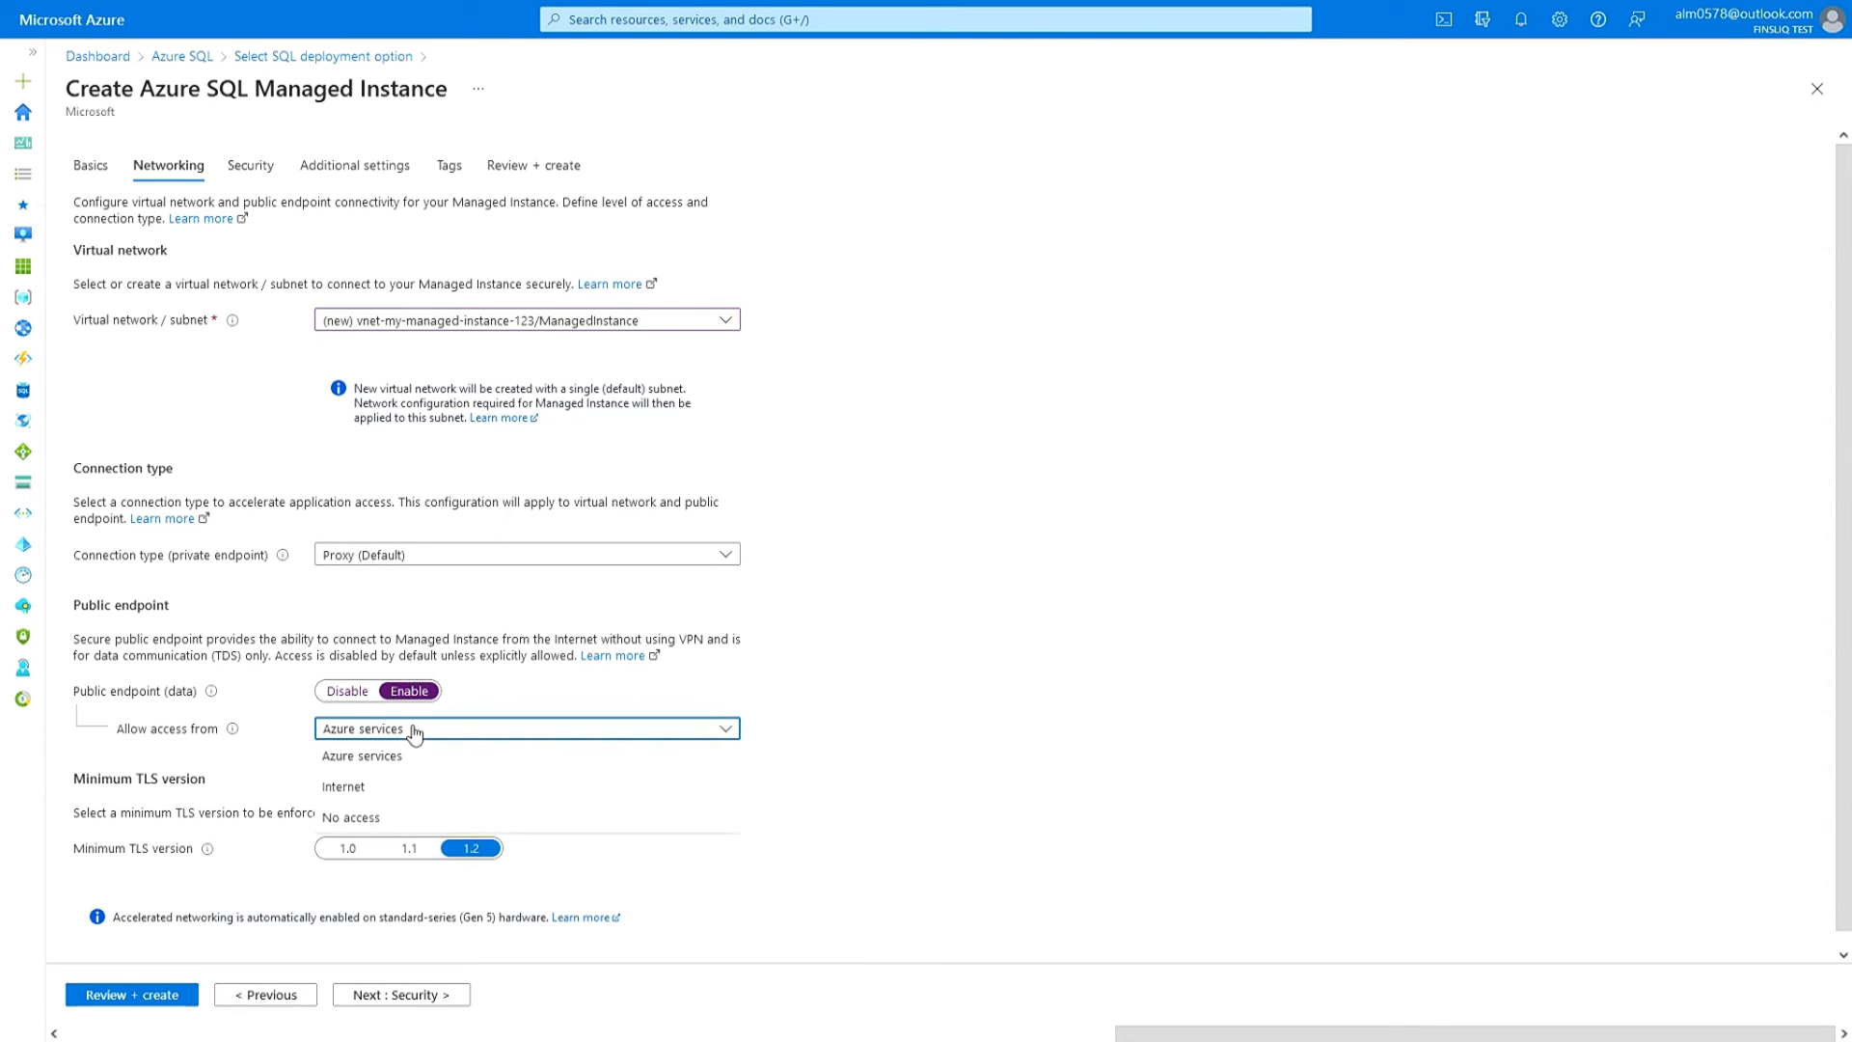
left_click(401, 757)
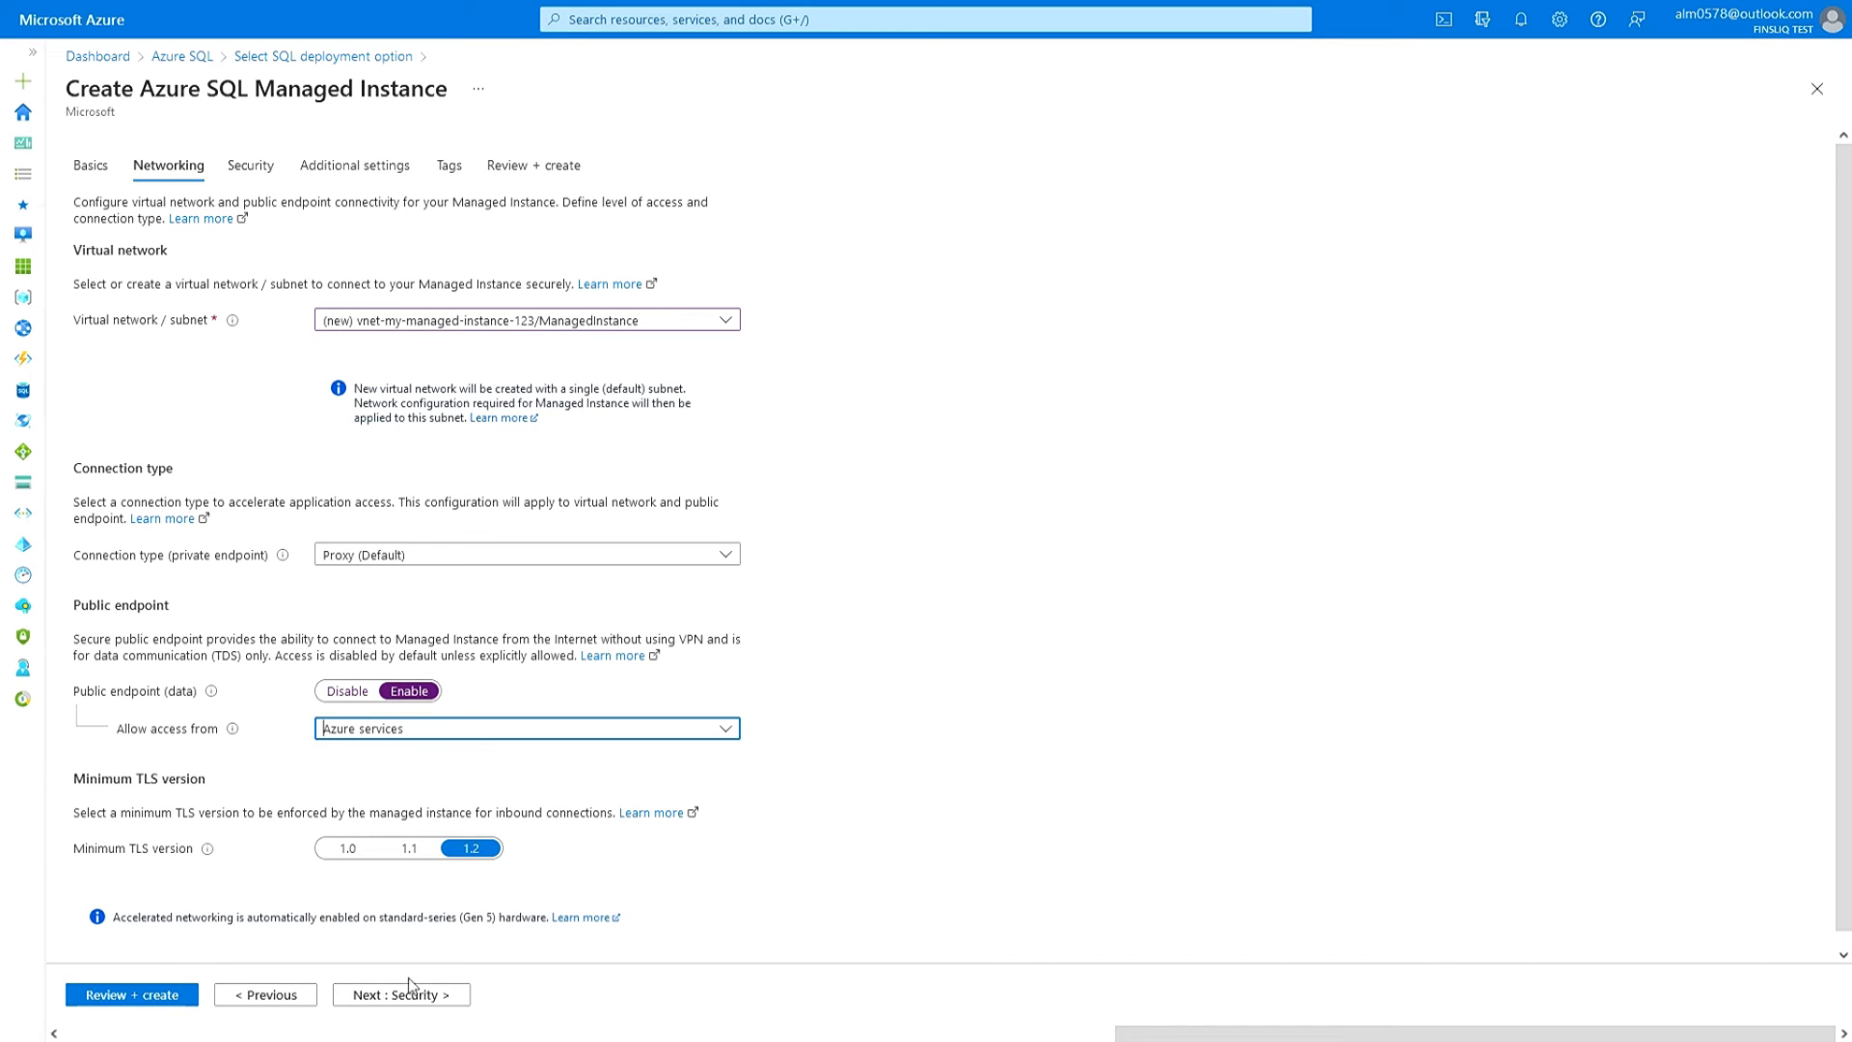
left_click(369, 997)
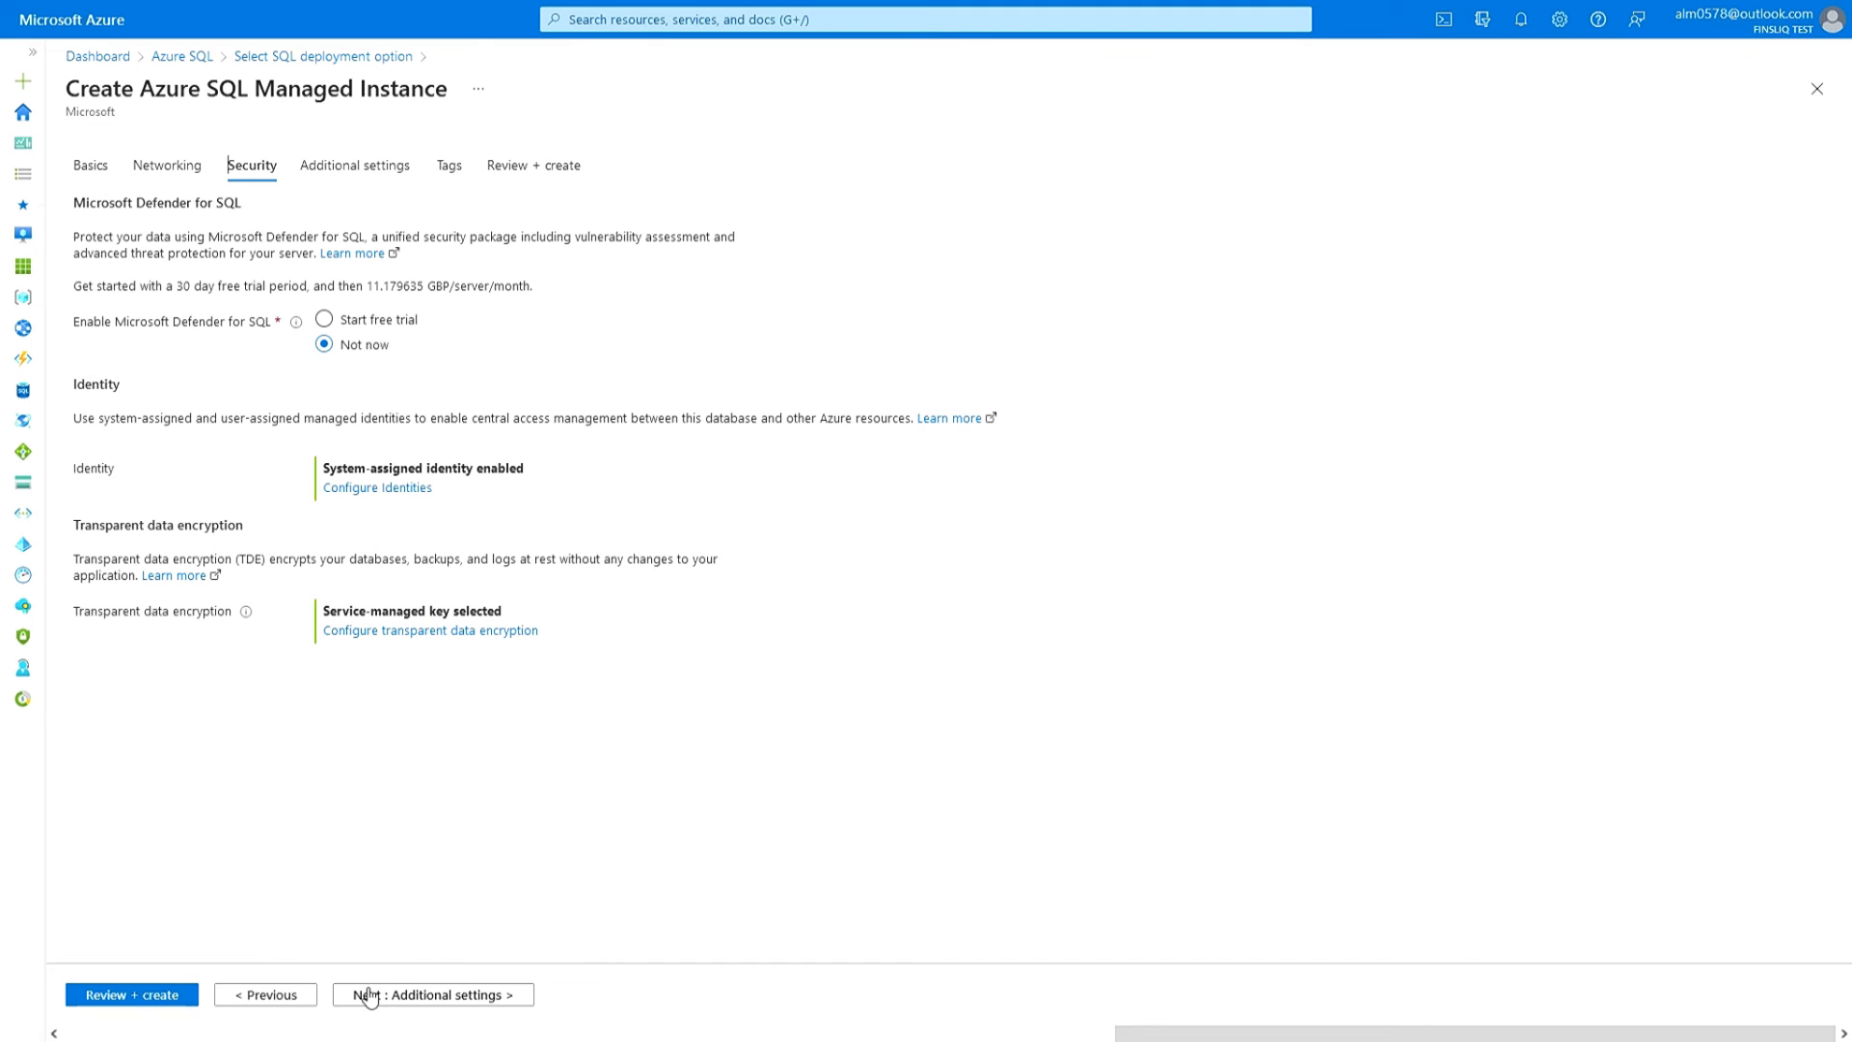
- Proceed to the Additional settings and try to make the instance a failover secondary by choosing a primary managed instance
left_click(370, 996)
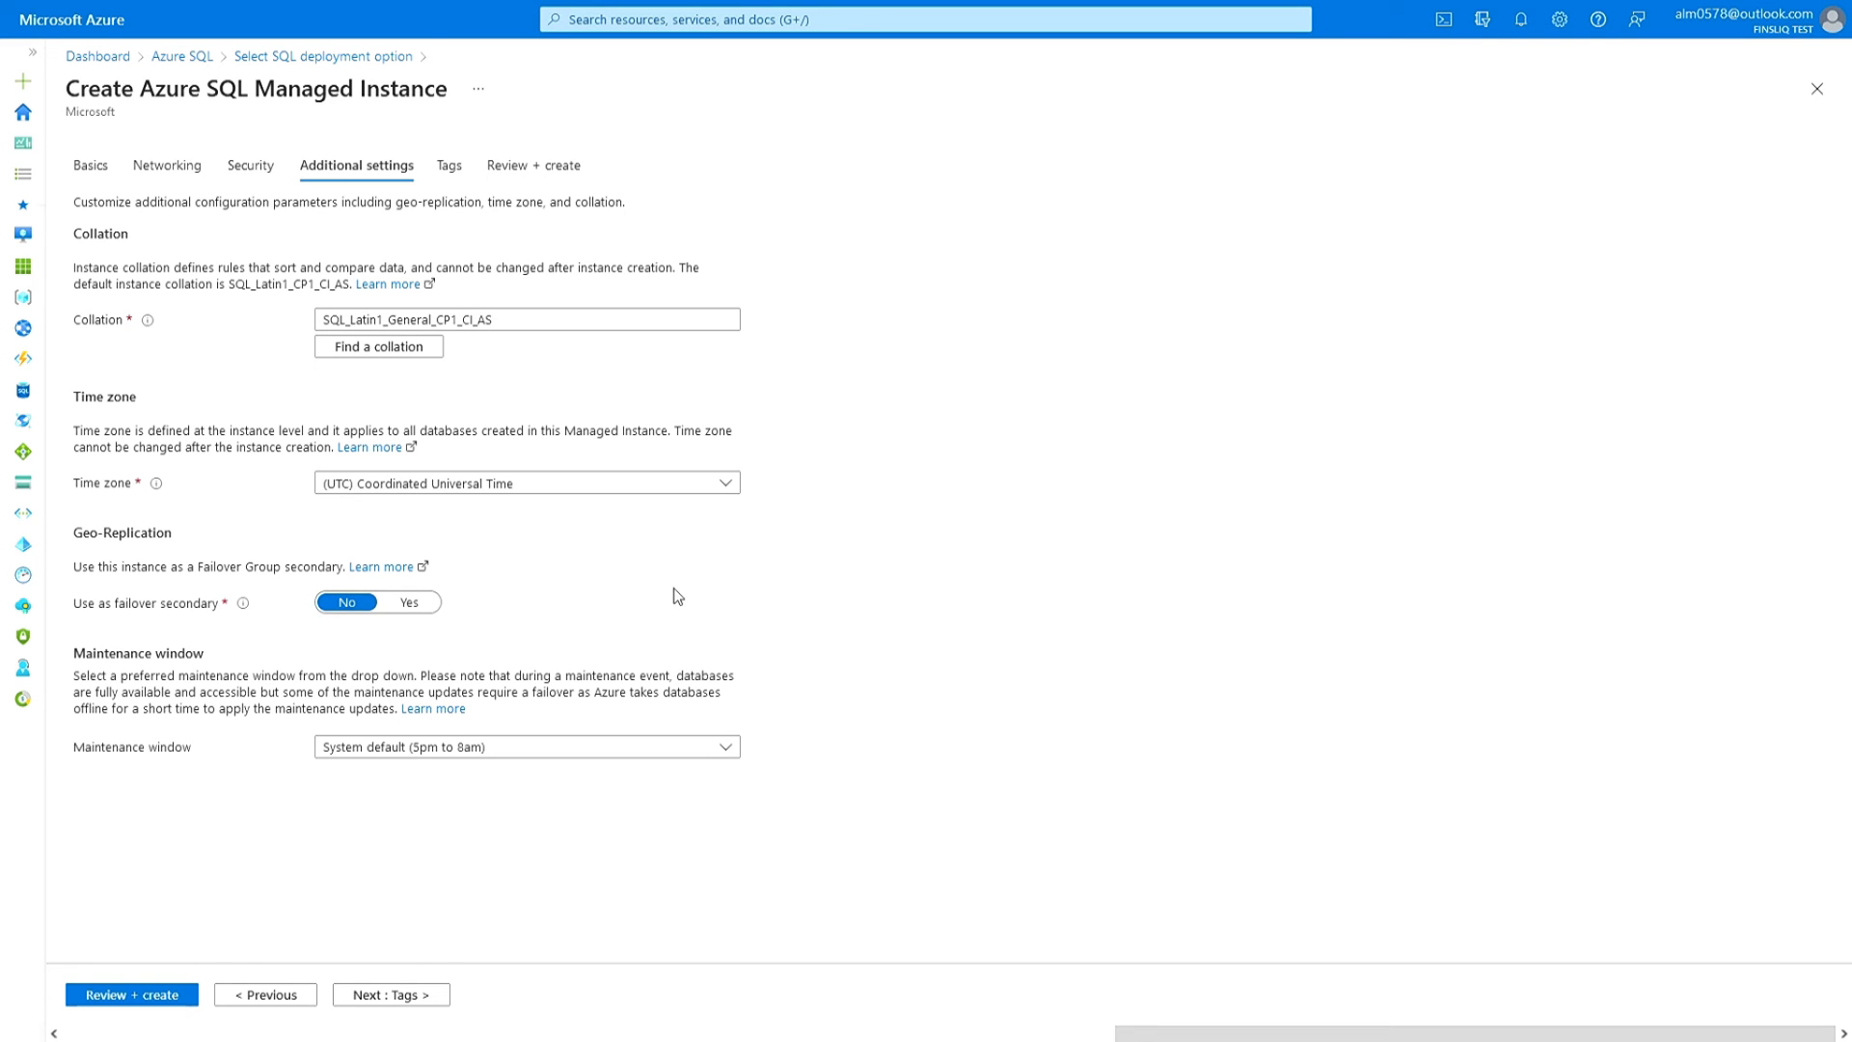
left_click(409, 602)
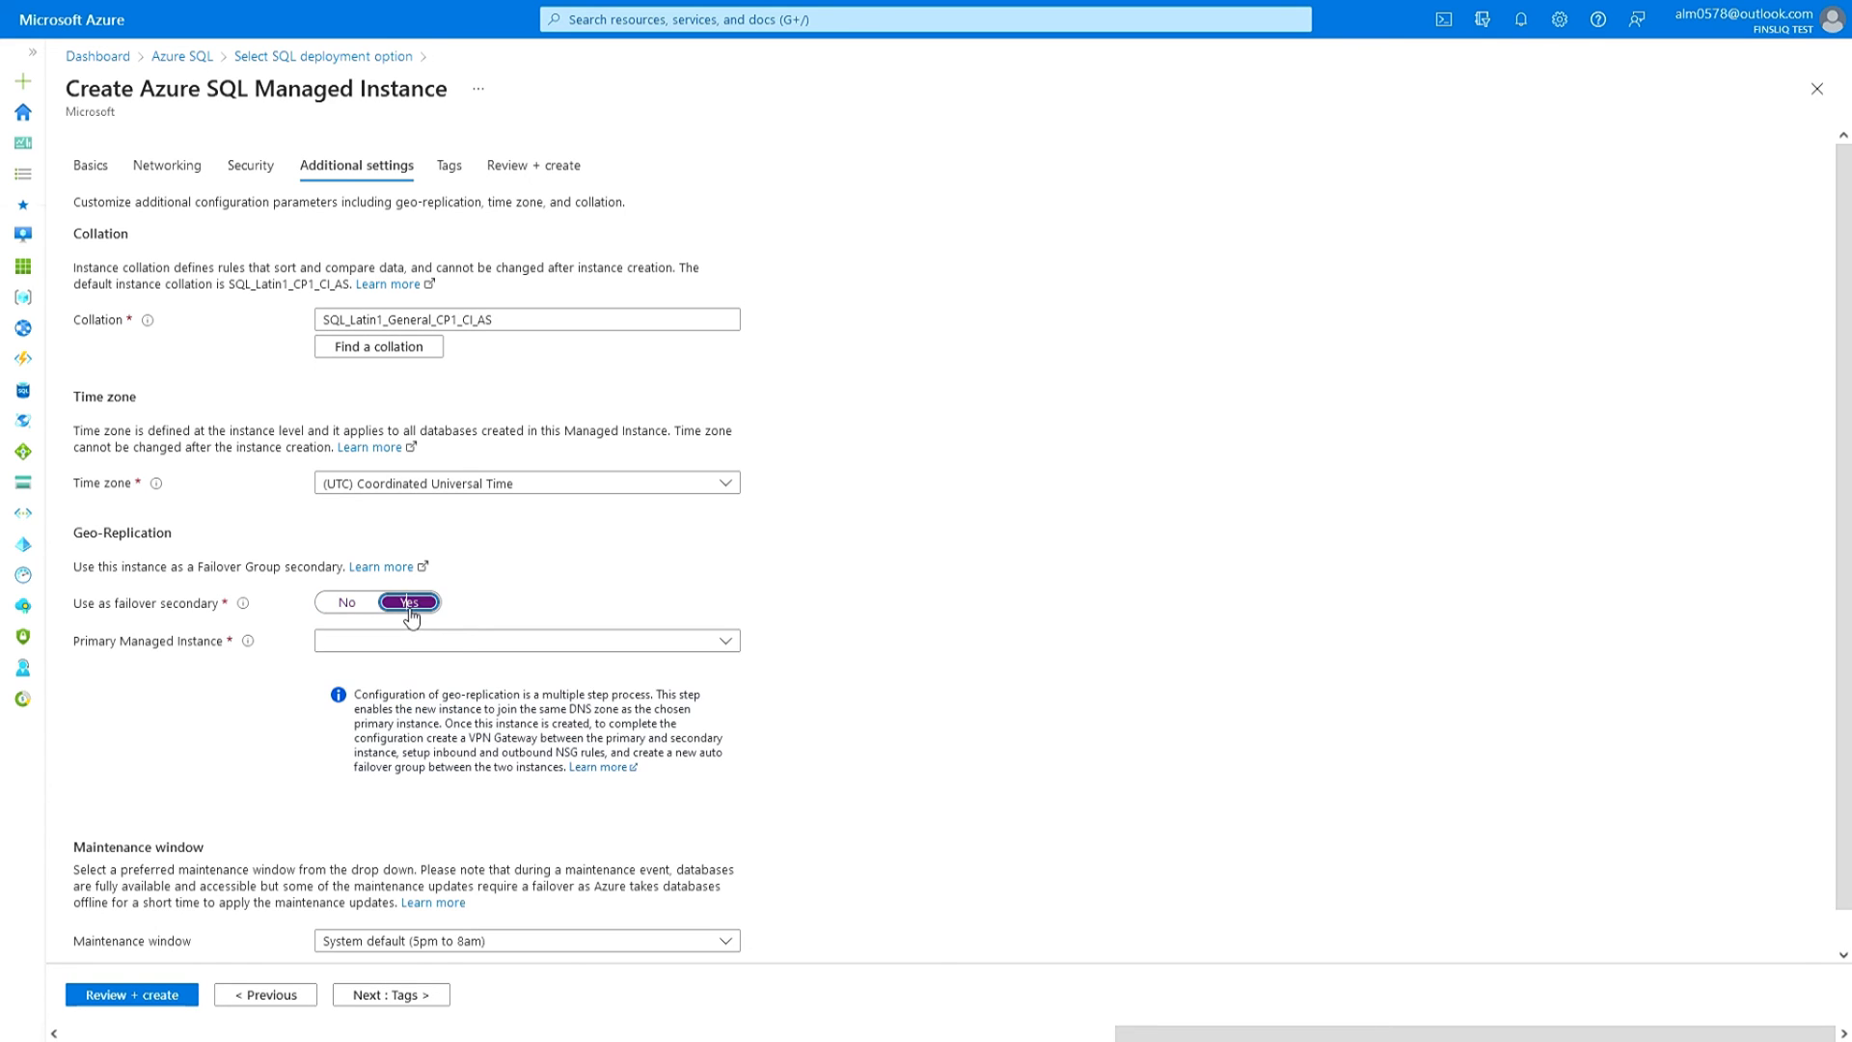
left_click(412, 643)
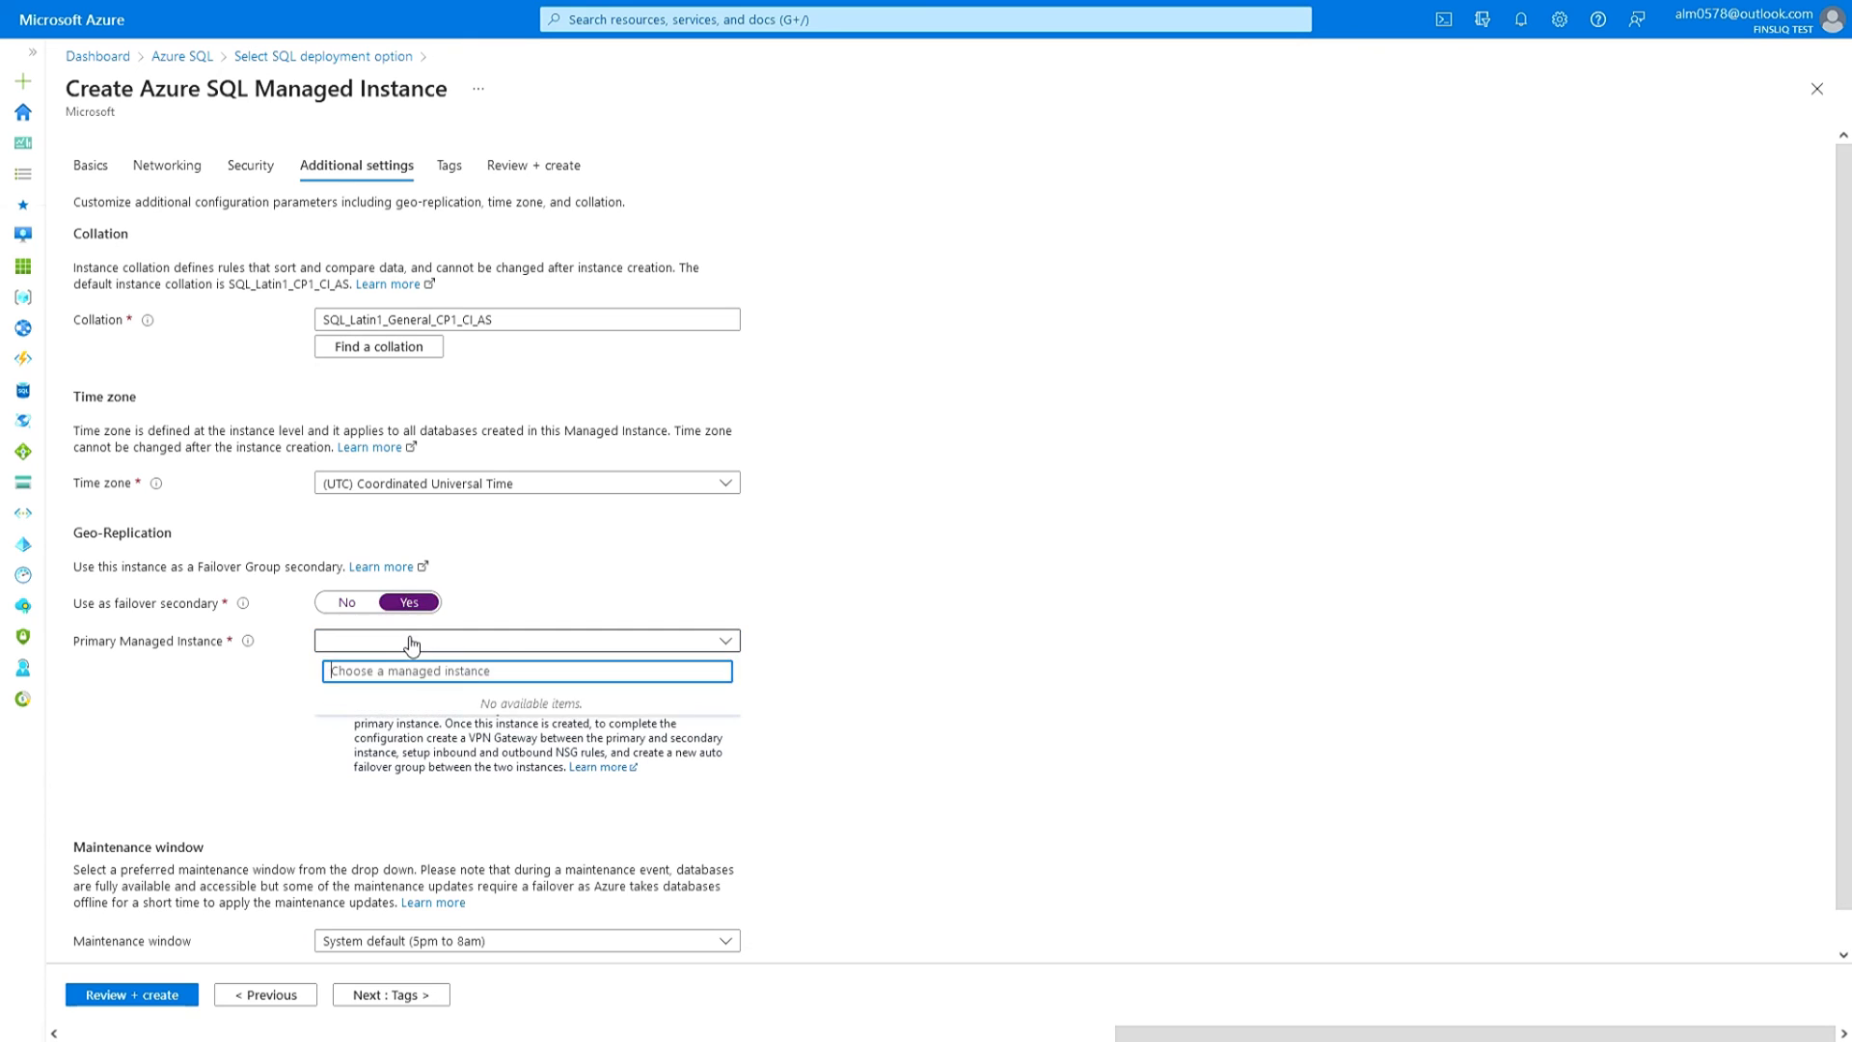
left_click(411, 744)
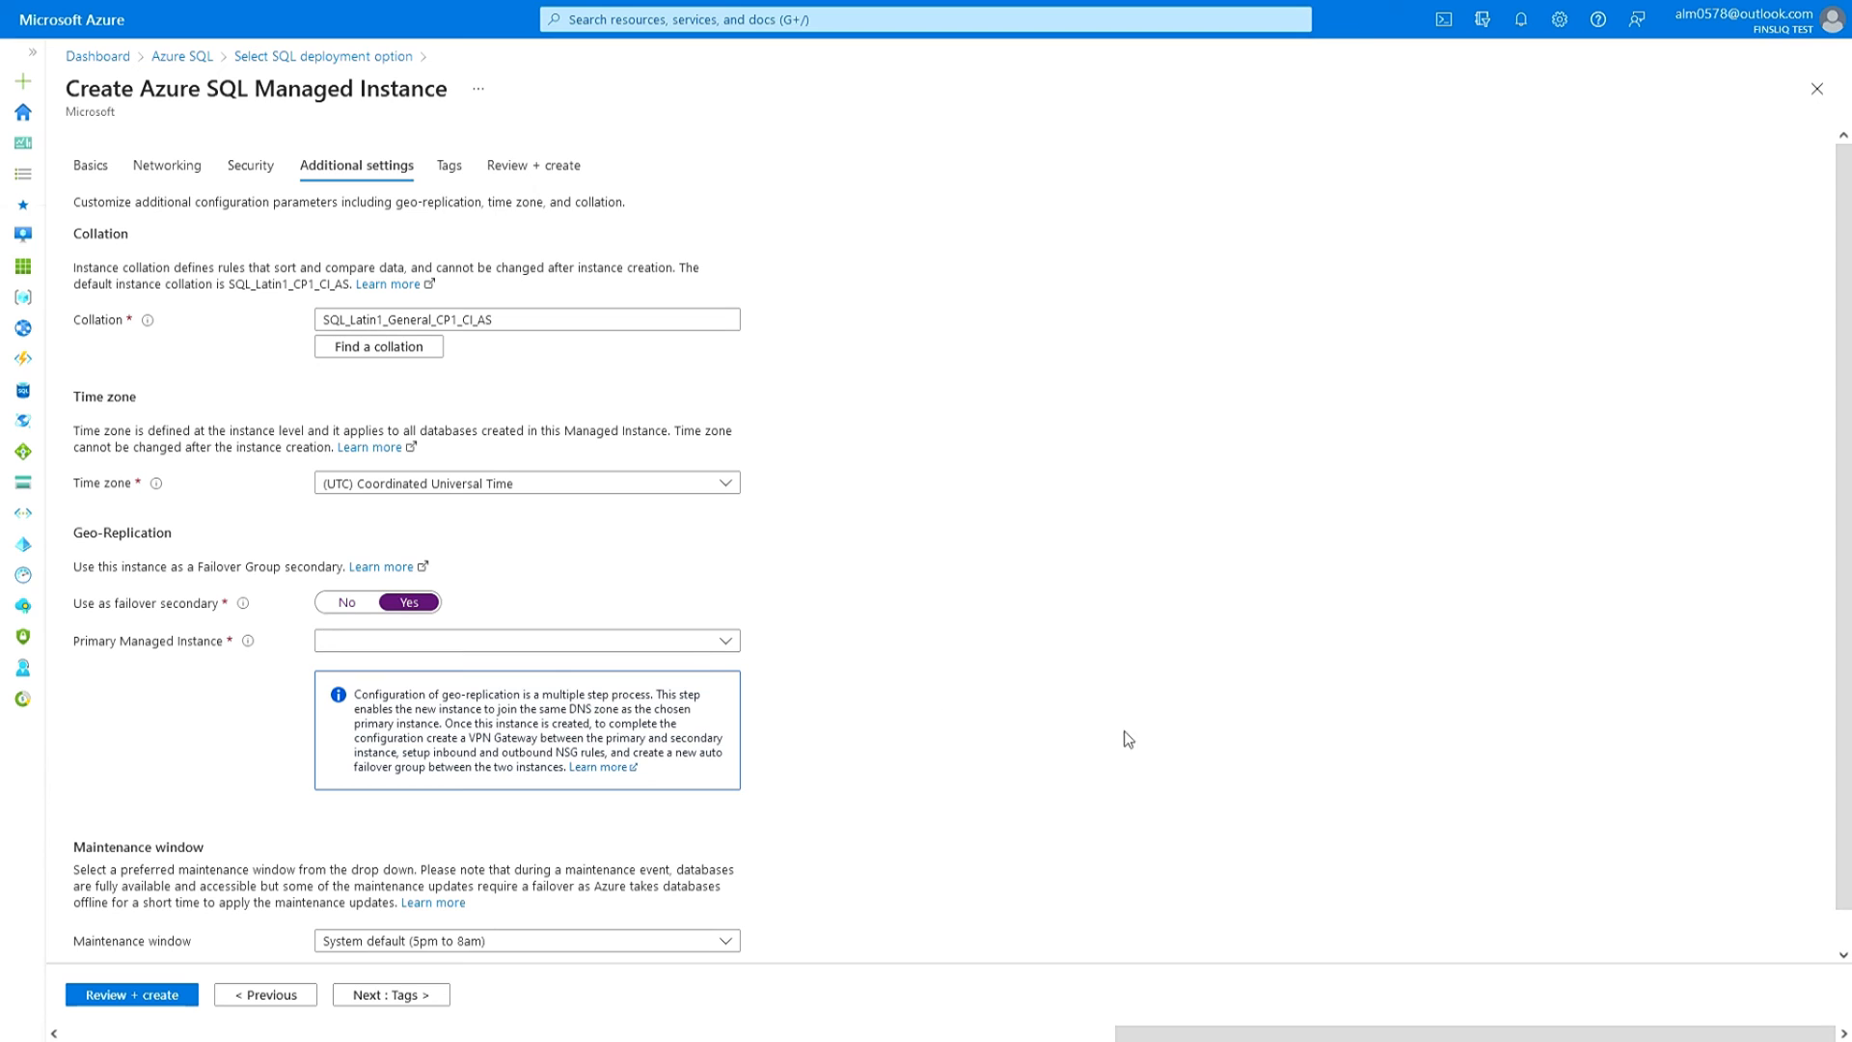
left_click(730, 646)
left_click(722, 800)
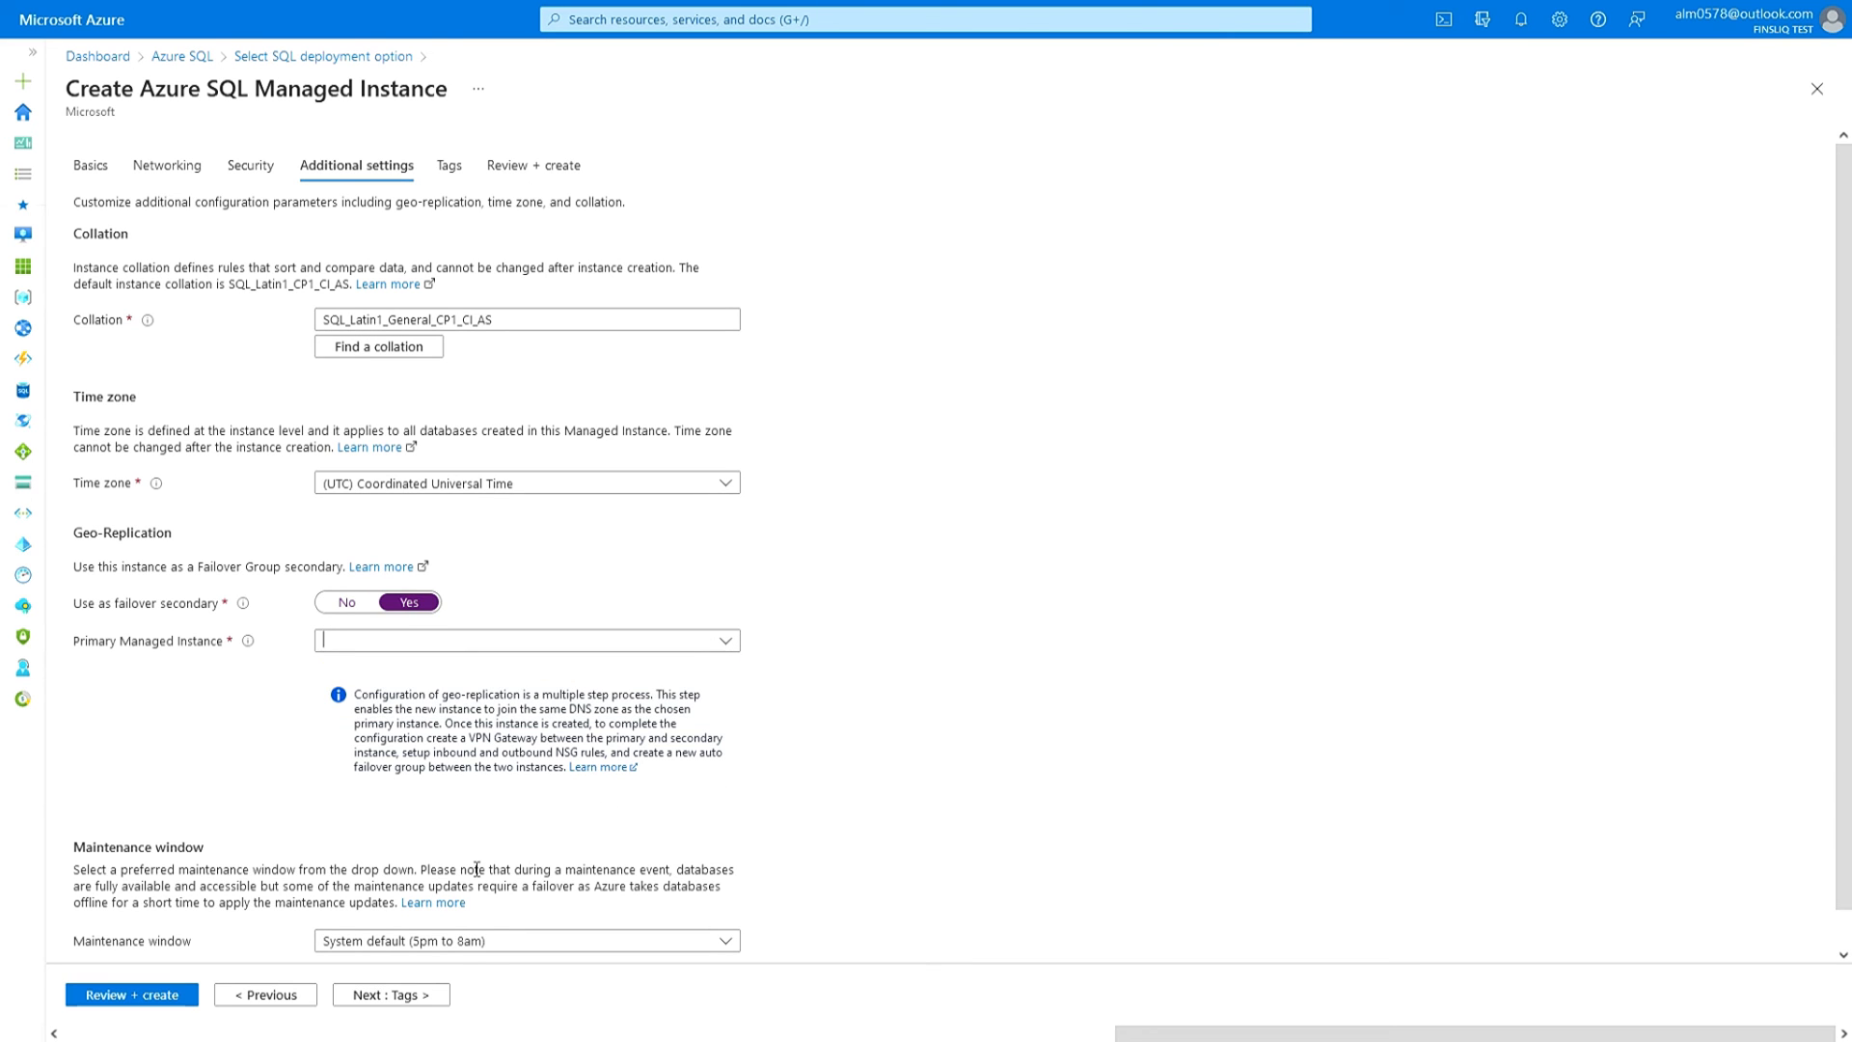
- Try to validate the managed instance configuration with failover secondary use enabled, and check which settings section needs correction
scroll(478, 873, "down", 1)
left_click(161, 998)
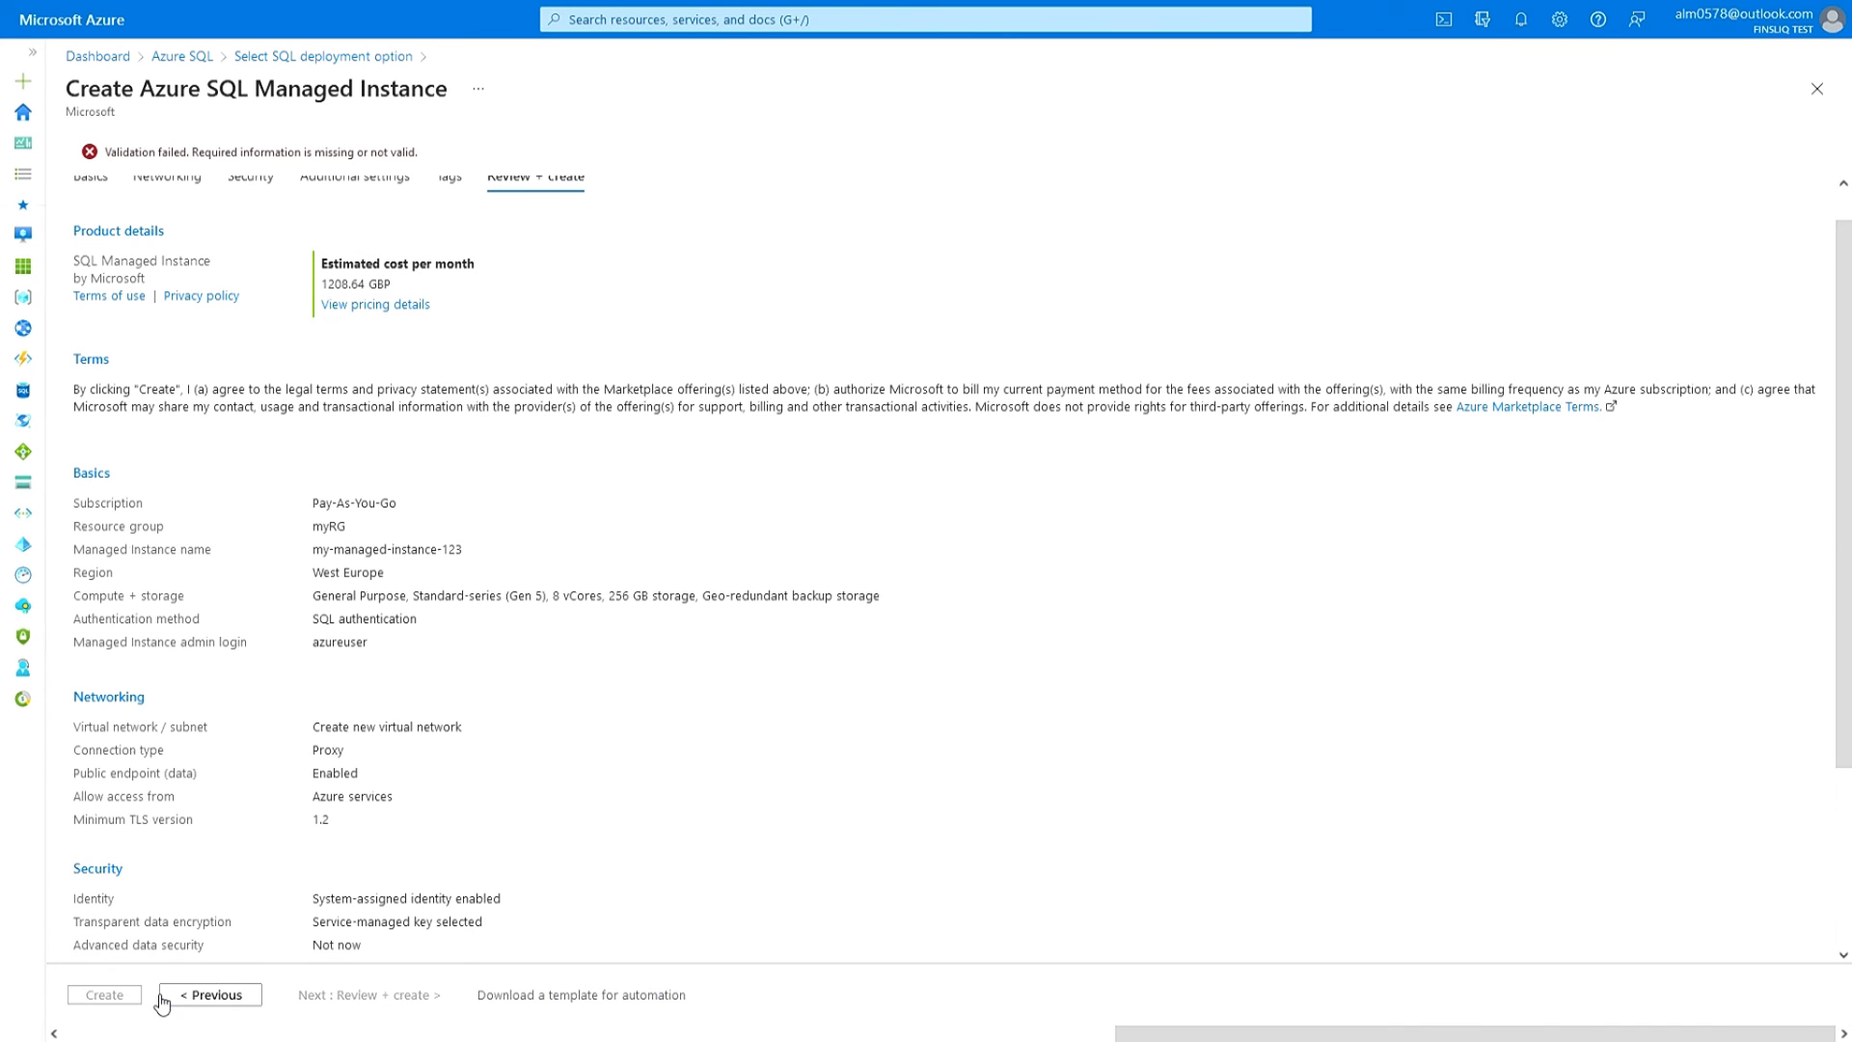
scroll(489, 644, "up", 1)
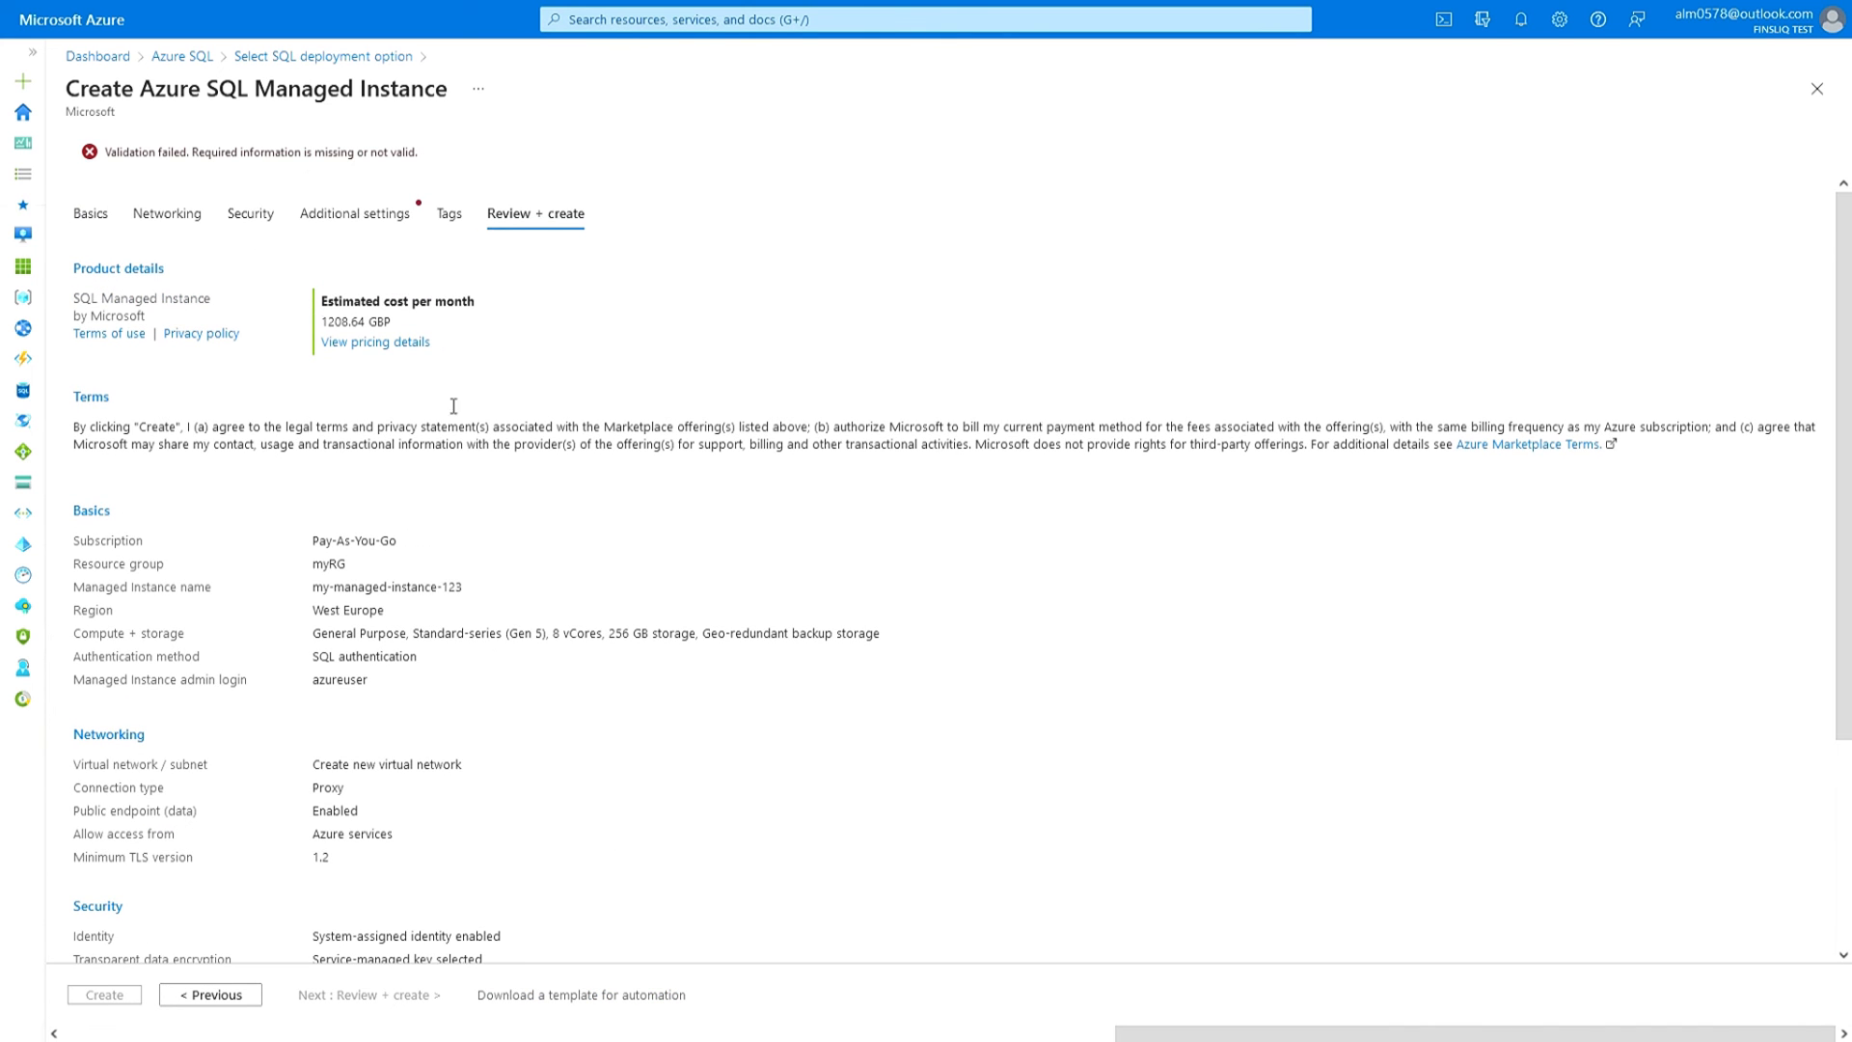
- Return to the Additional settings, recheck the primary managed instance choices, and set use as failover secondary to No
left_click(401, 220)
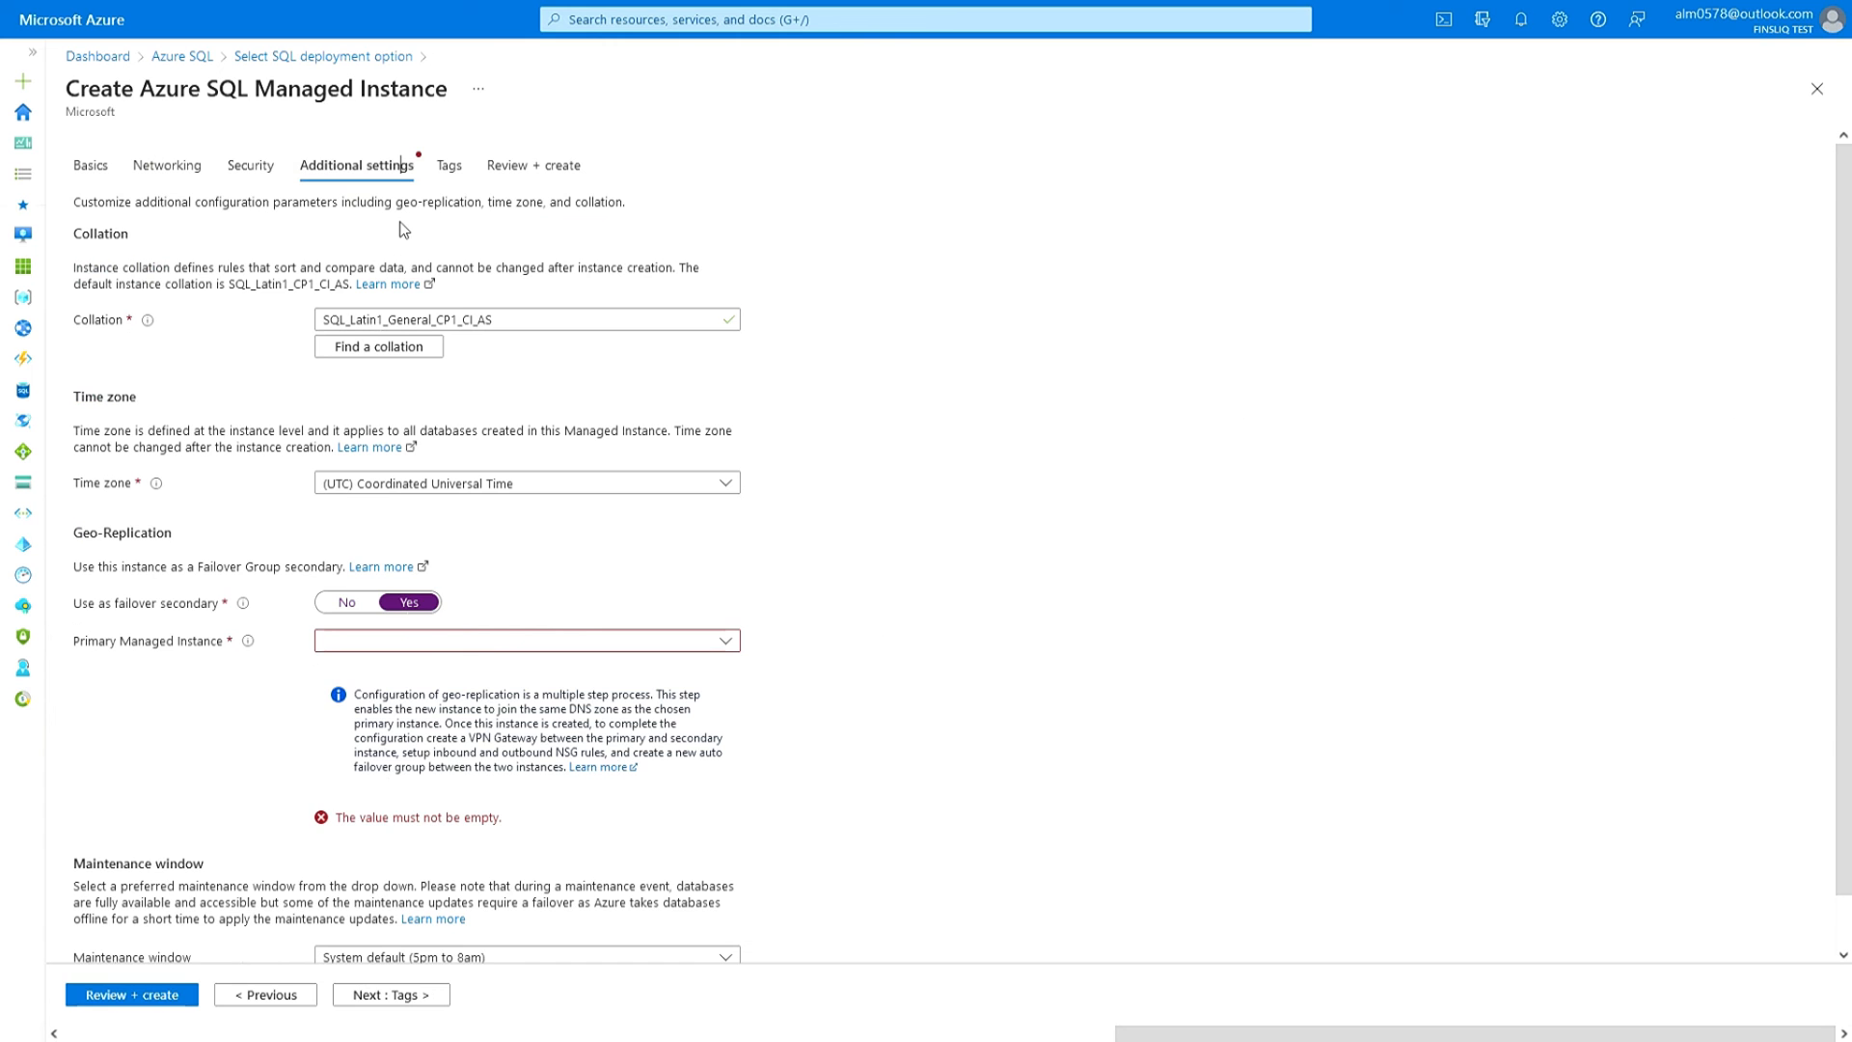
left_click(538, 653)
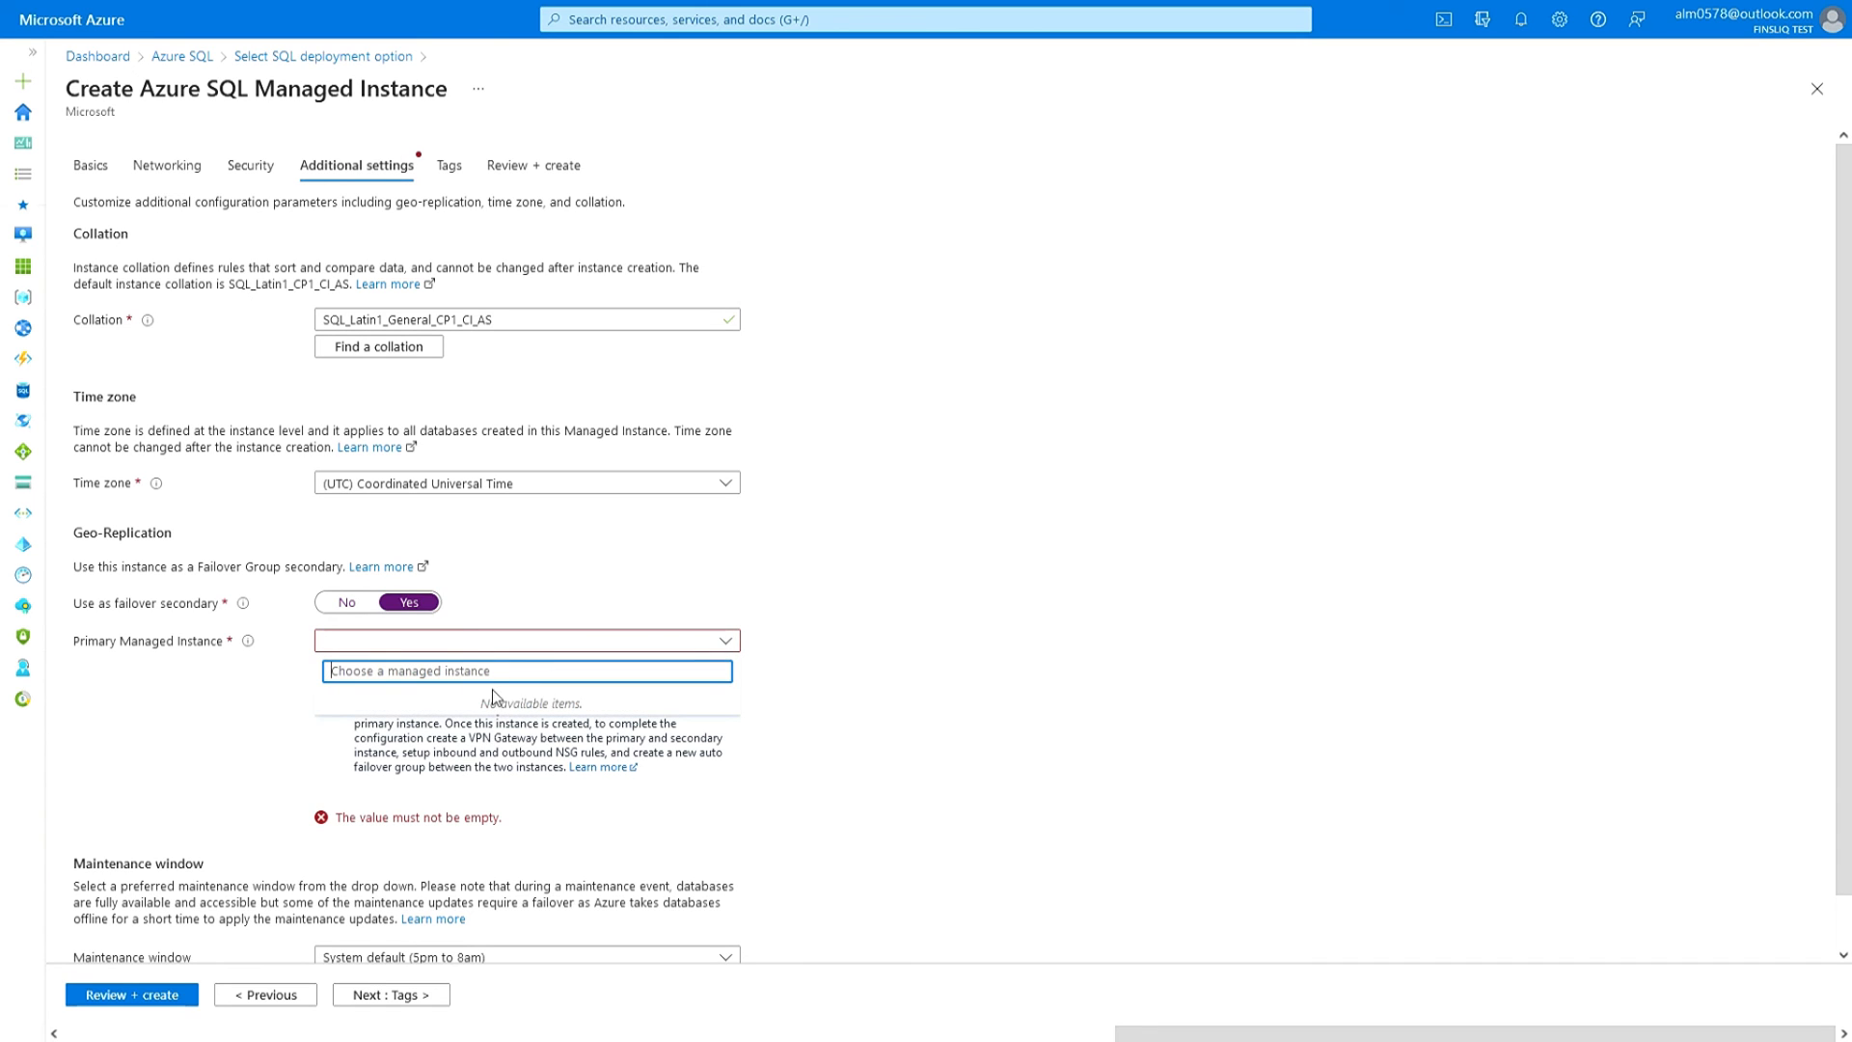
left_click(321, 640)
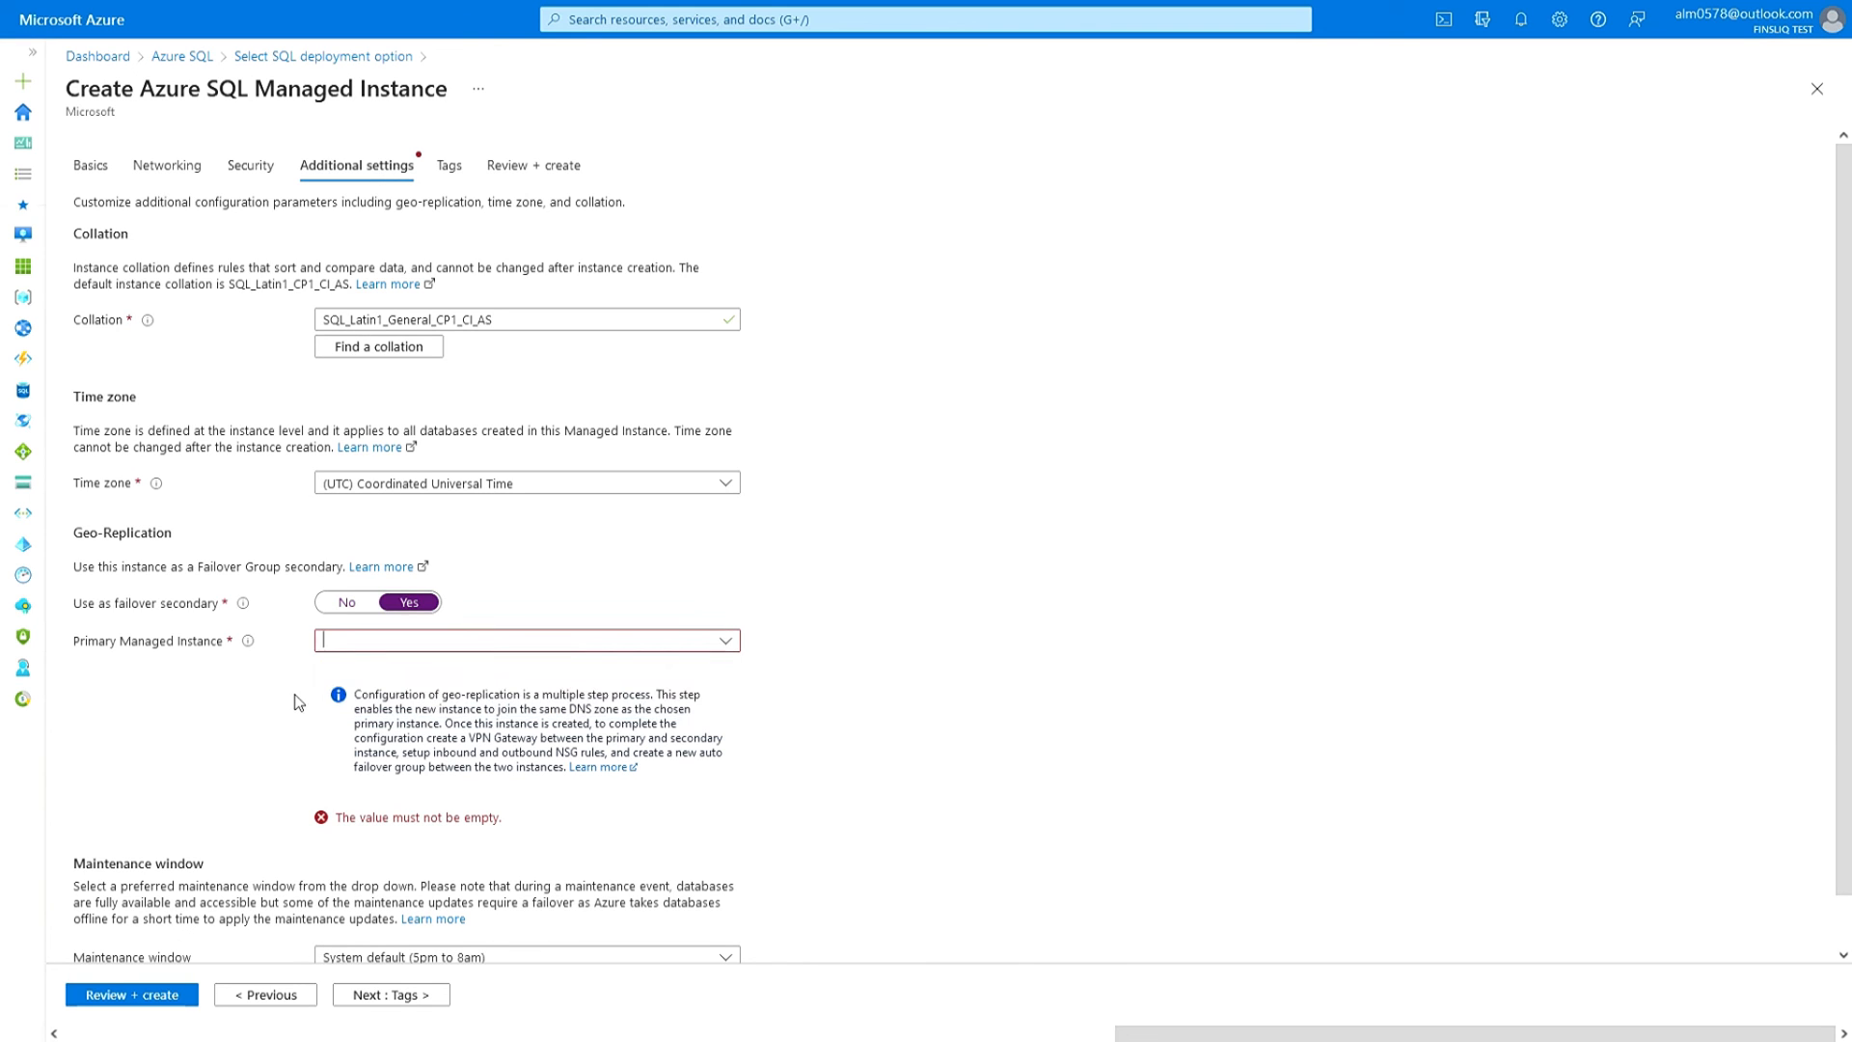
left_click(346, 604)
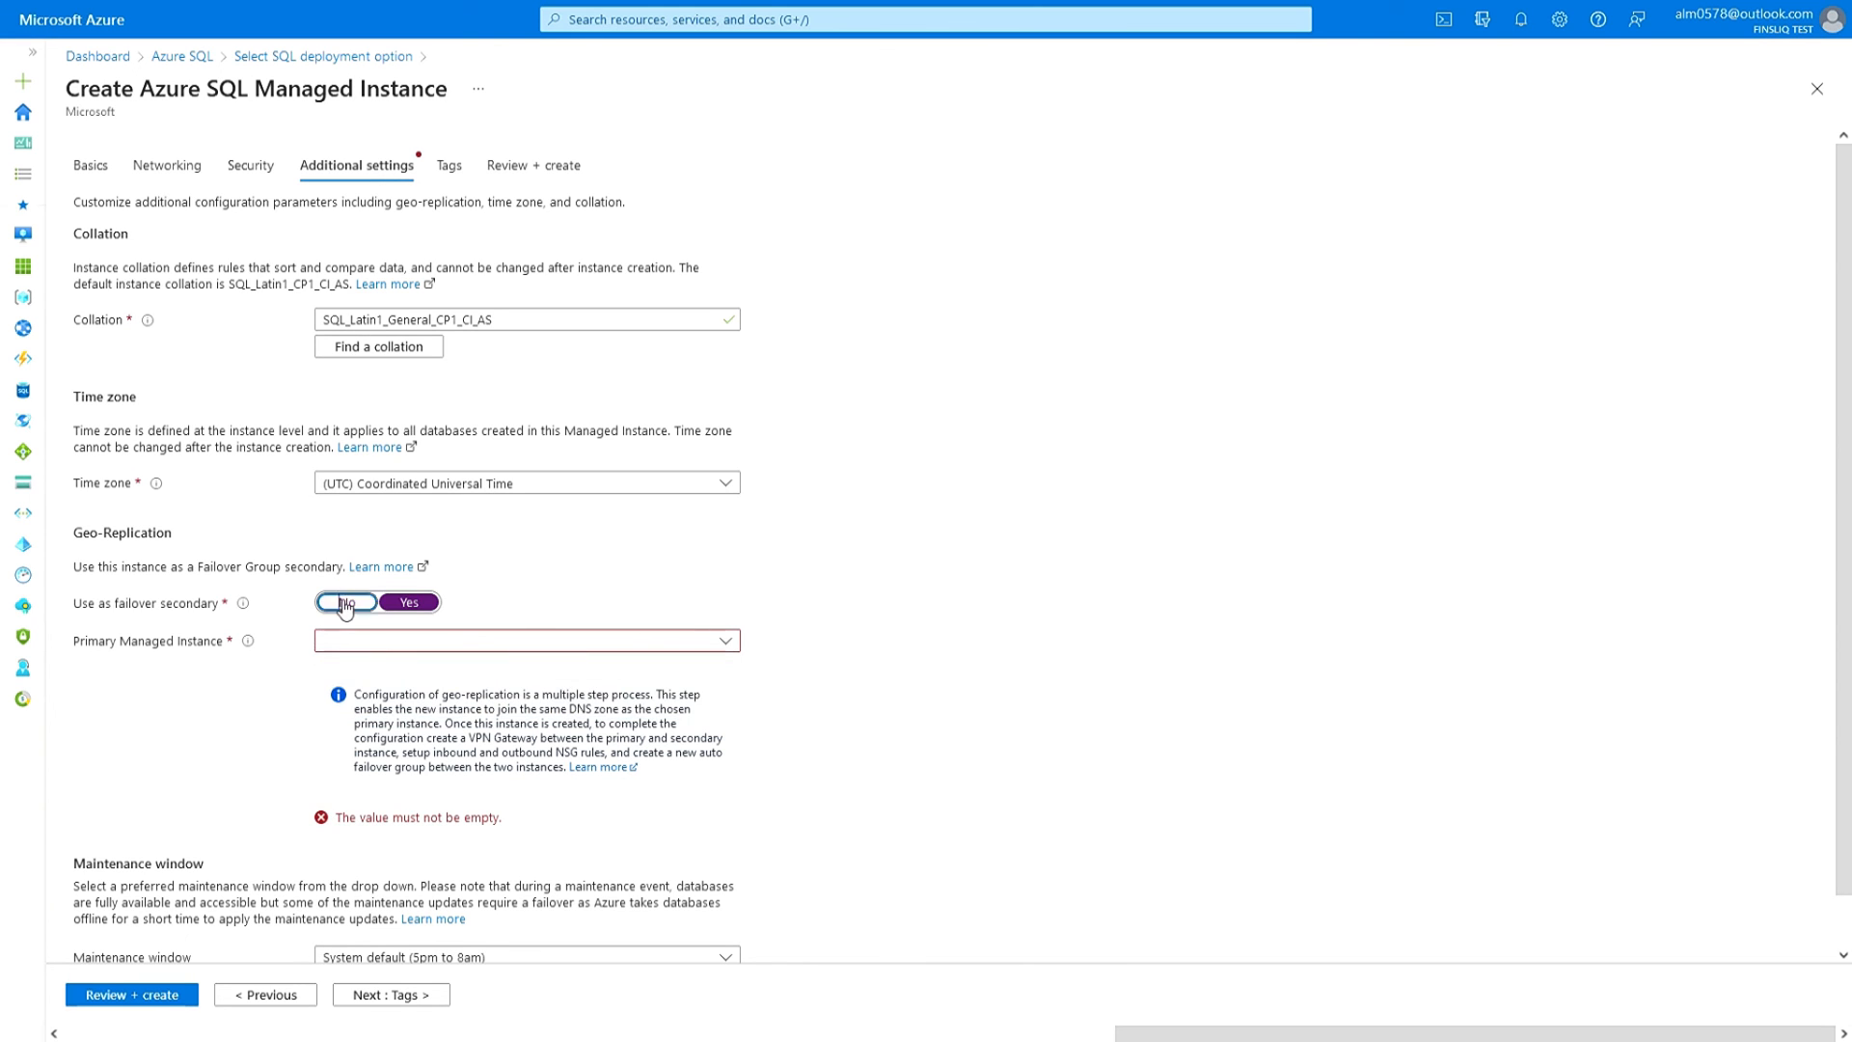
- Validate the managed instance configuration on the review page and submit it for creation
left_click(166, 998)
left_click(94, 996)
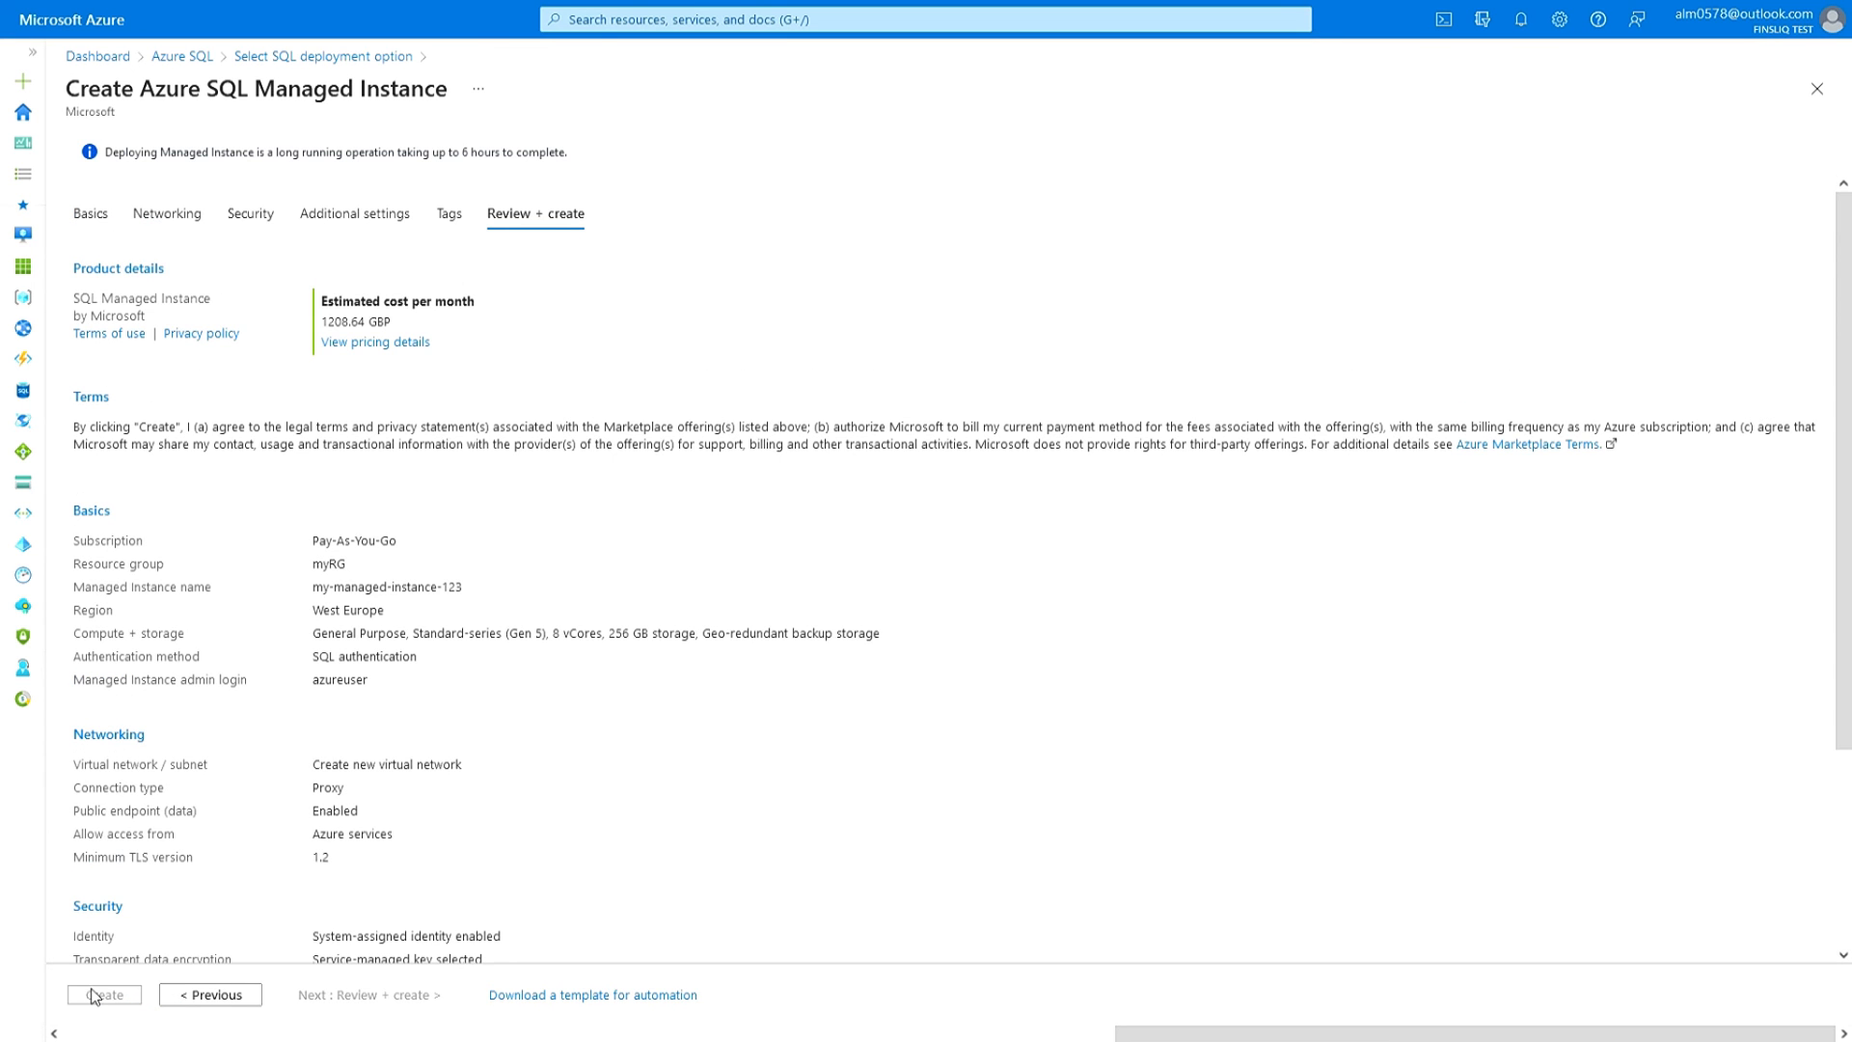